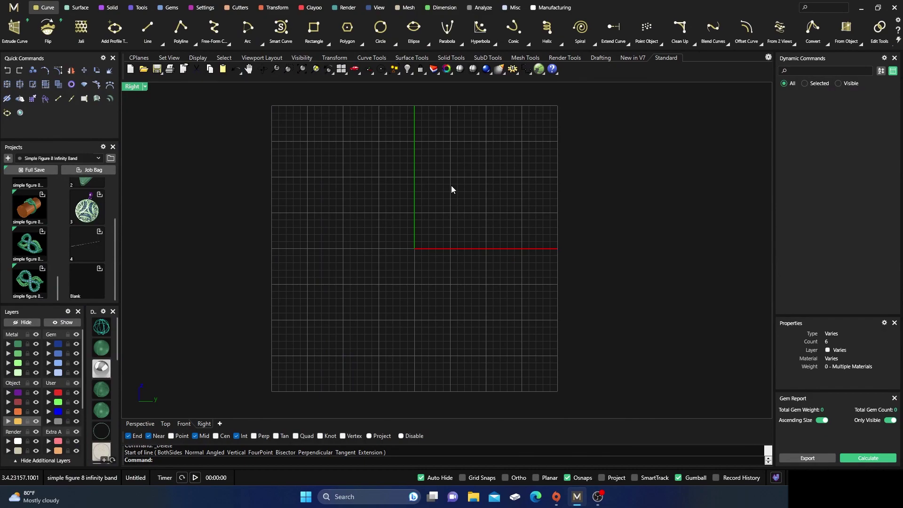
- Draw the top and right edges of a trial quadrilateral as separate single lines
left_click(162, 44)
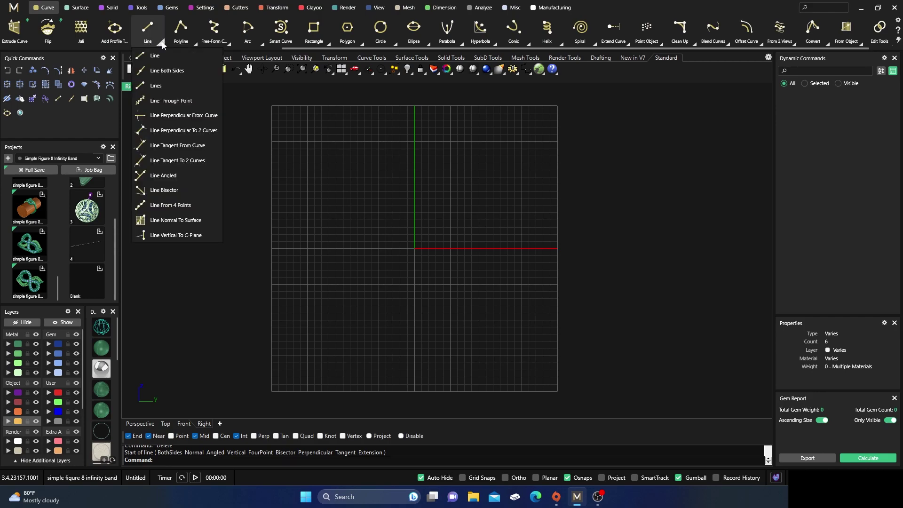
left_click(156, 87)
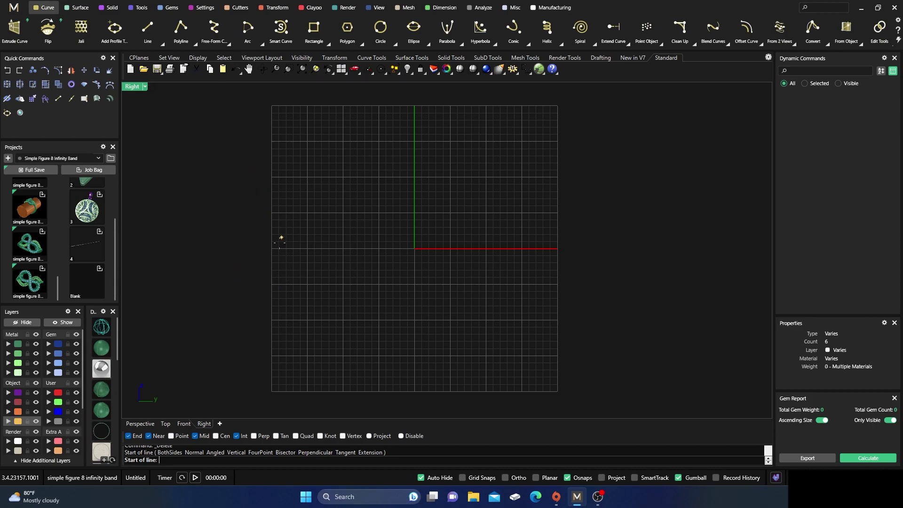
key("Escape")
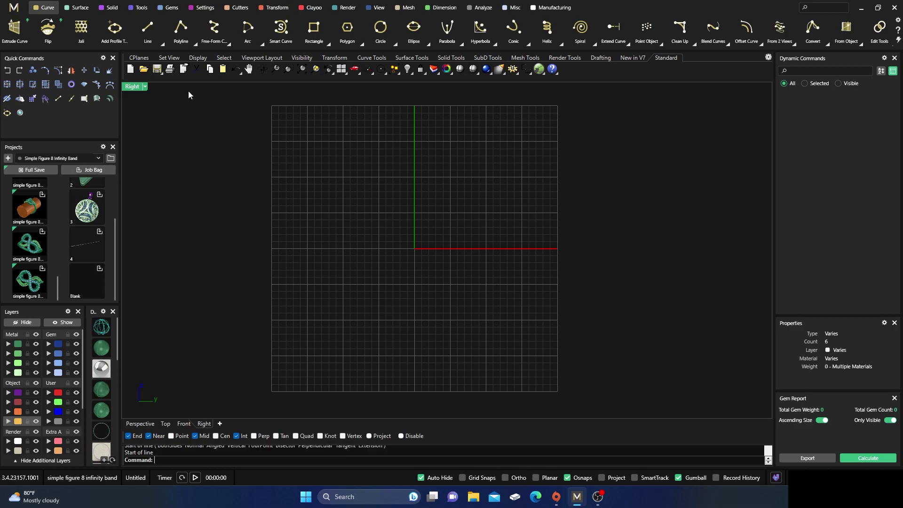
left_click(150, 24)
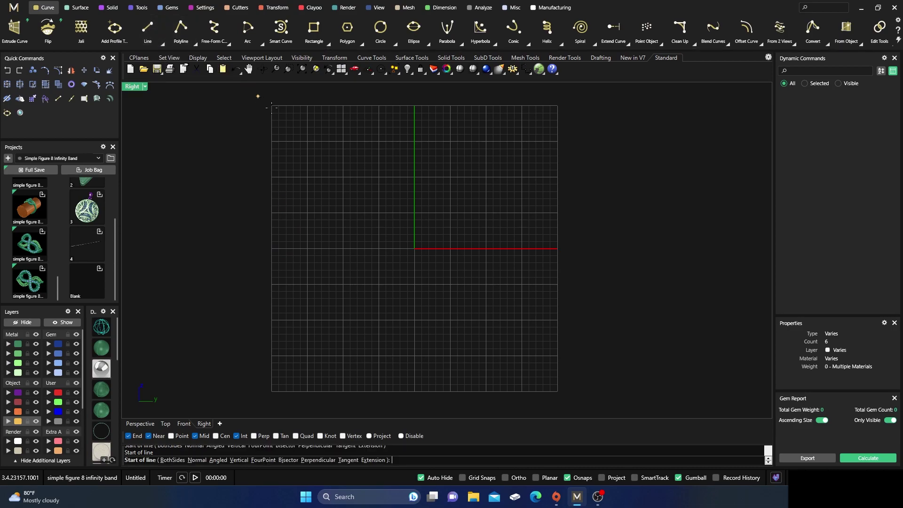
left_click(285, 143)
left_click(406, 139)
right_click(407, 140)
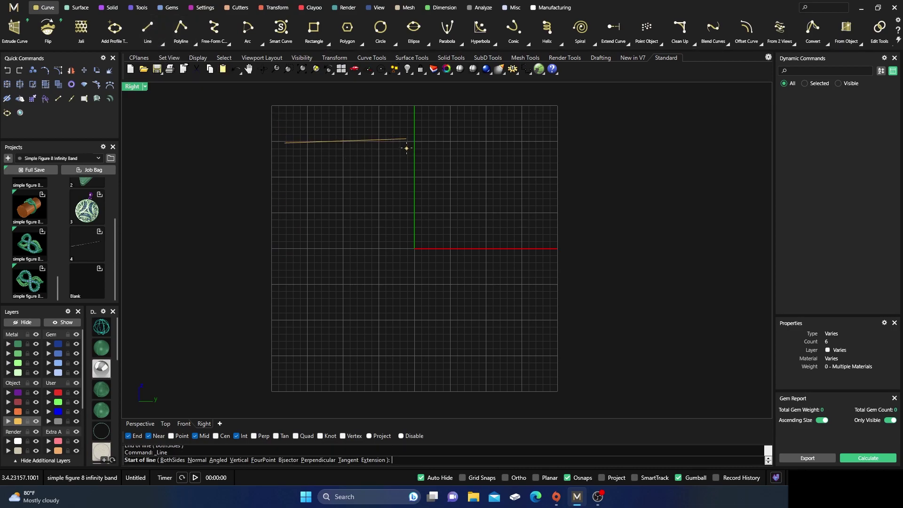
left_click(407, 140)
left_click(421, 268)
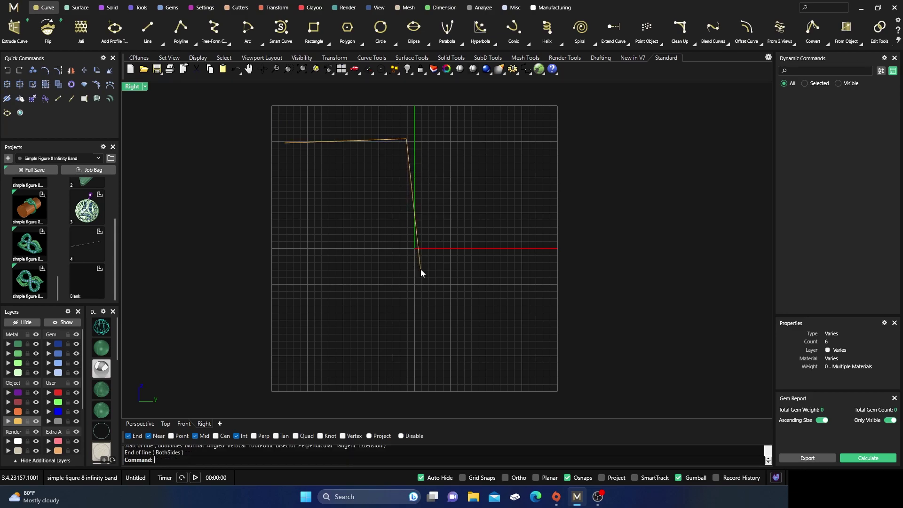
- Finish the trial quadrilateral's bottom and closing edges, then delete it
right_click(420, 268)
left_click(420, 269)
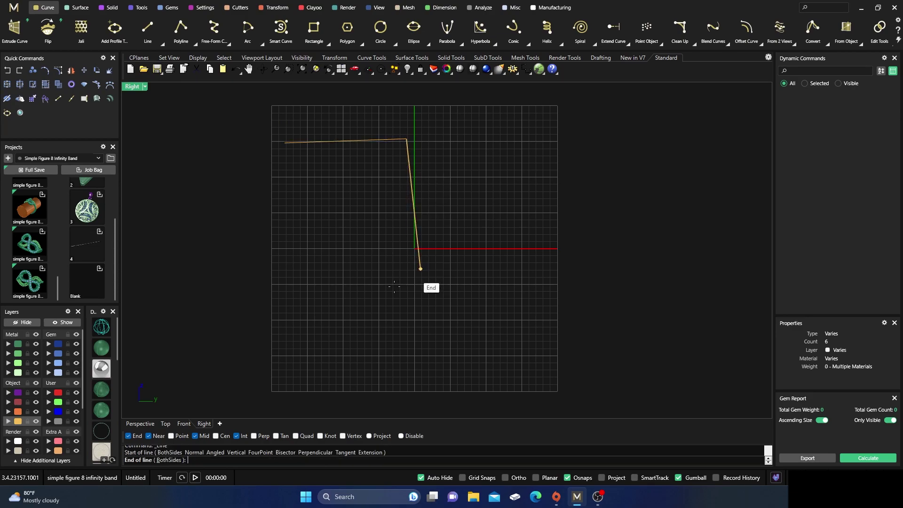
left_click(309, 311)
right_click(308, 311)
left_click(309, 311)
left_click(285, 143)
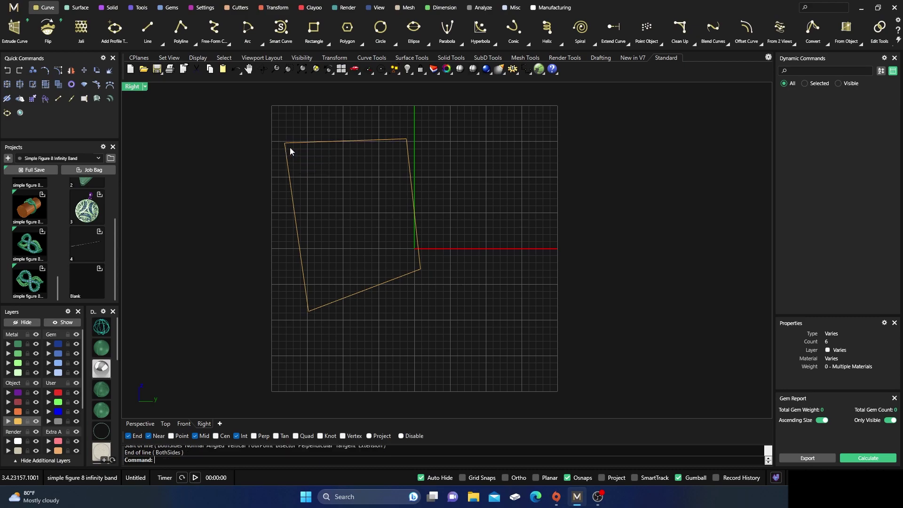
left_click_drag(258, 115, 448, 339)
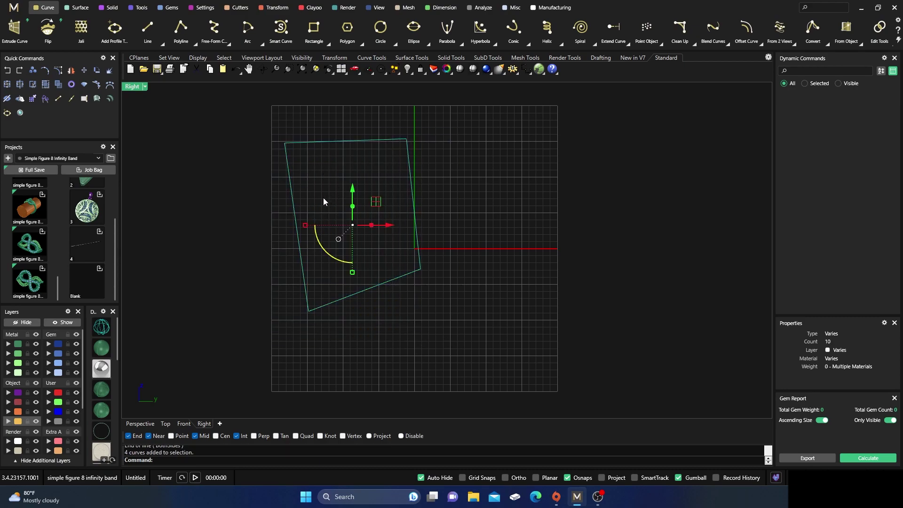
key("Delete")
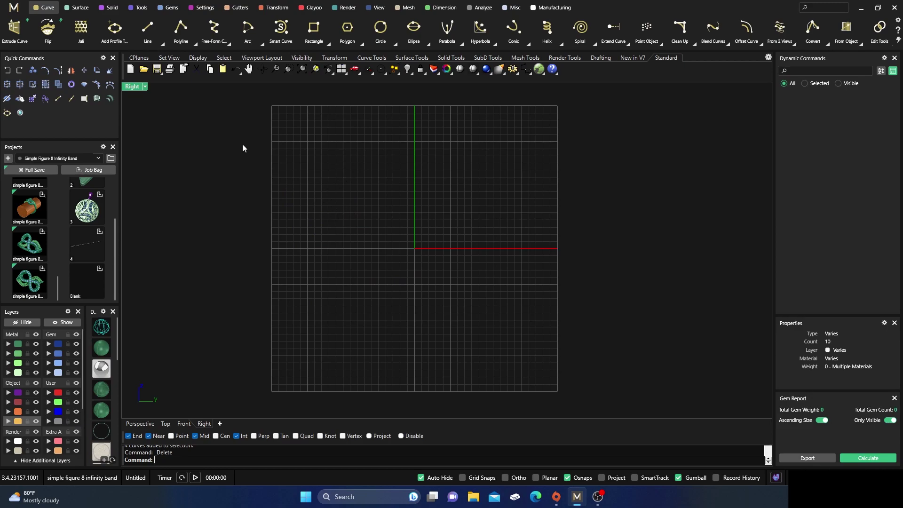
- Start a connected-lines outline, placing corners across the top, right side and bottom
left_click(162, 44)
left_click(165, 70)
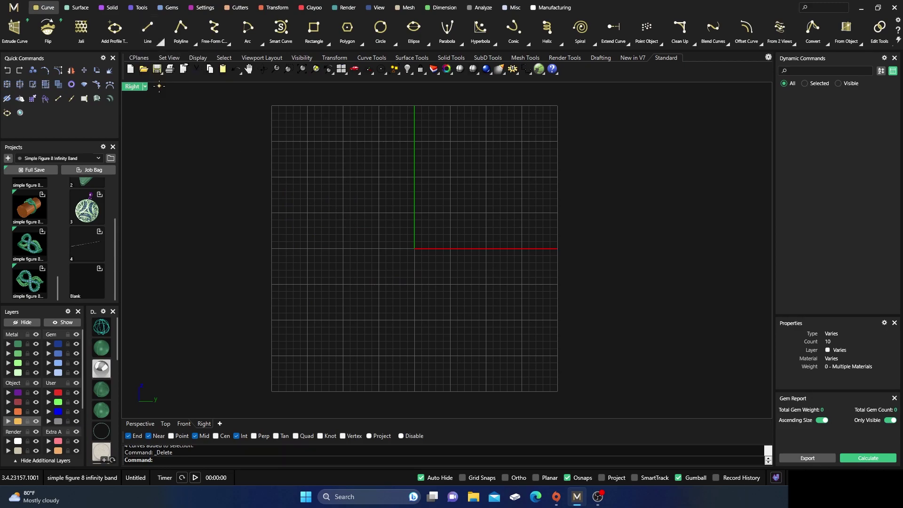
left_click(321, 165)
left_click(403, 166)
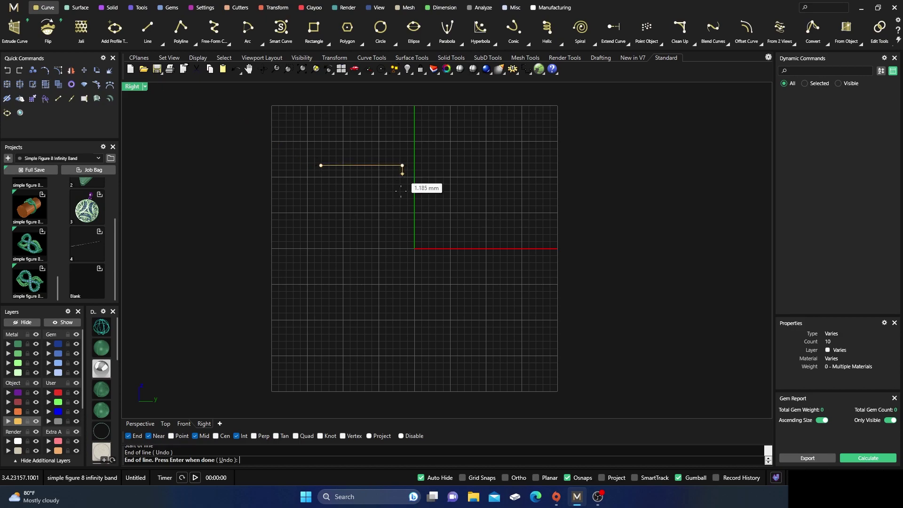
left_click(398, 254)
left_click(344, 312)
left_click(279, 305)
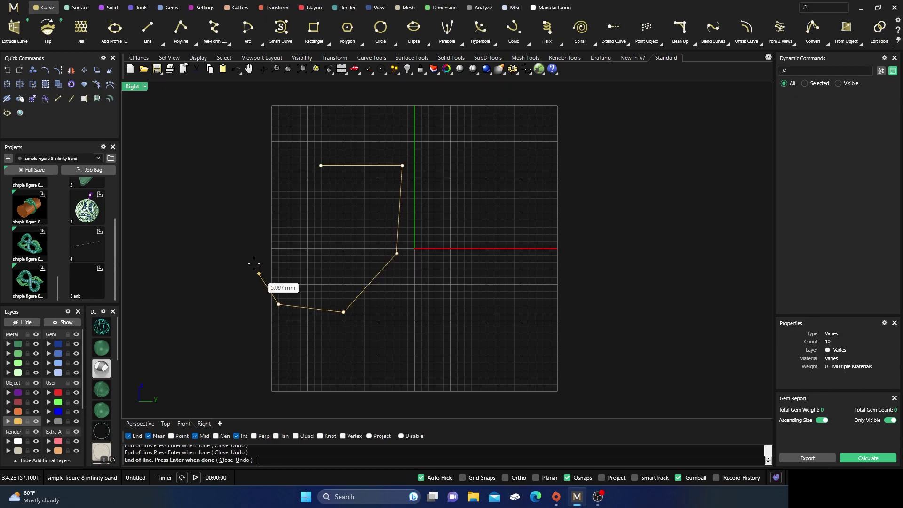
left_click(246, 245)
left_click(259, 204)
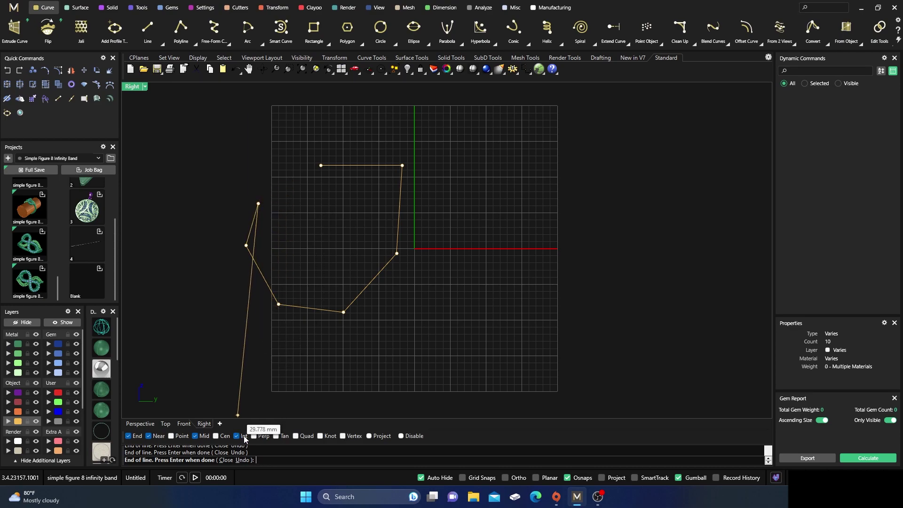
- Undo three misplaced vertices, add four new left-side vertices, and close the outline
left_click(243, 460)
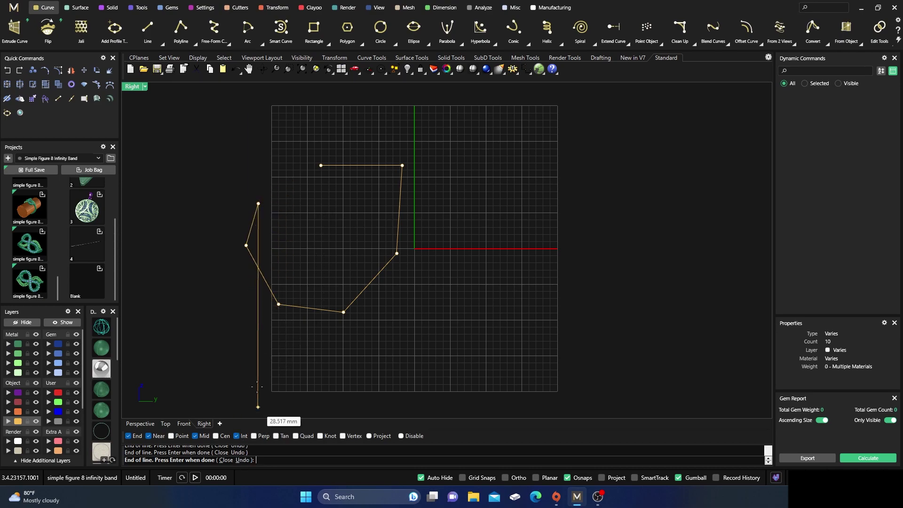
left_click(242, 461)
left_click(243, 460)
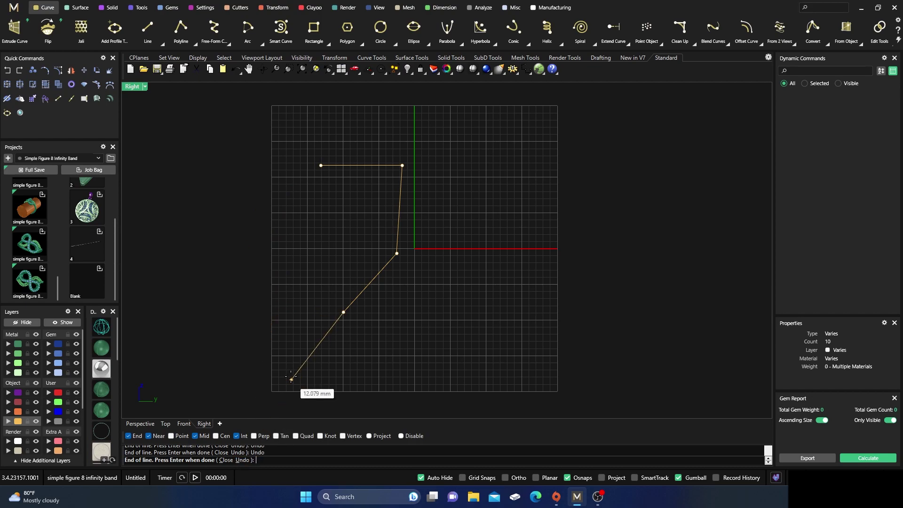
left_click(260, 336)
left_click(212, 297)
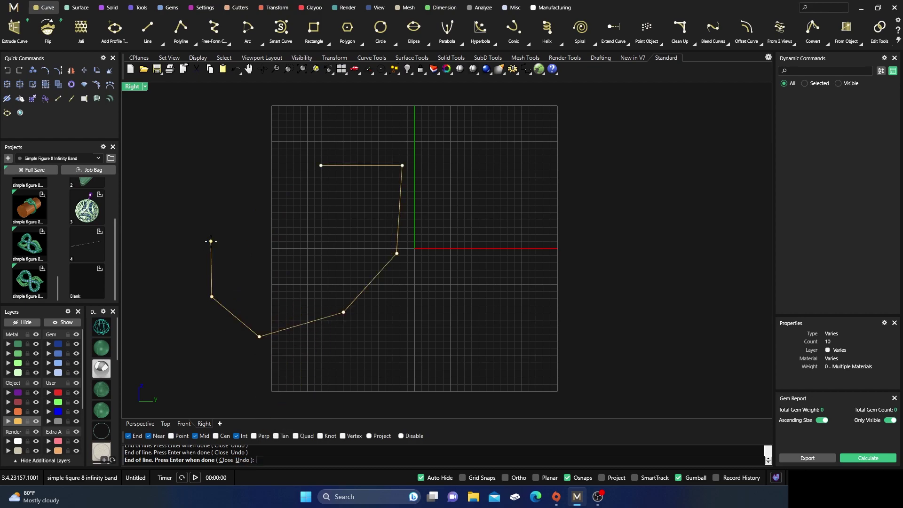
left_click(211, 241)
left_click(224, 191)
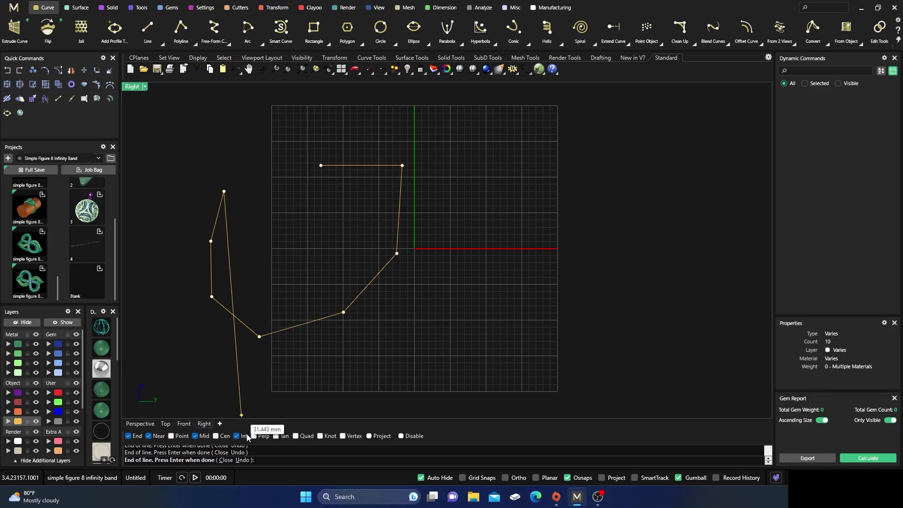
left_click(226, 460)
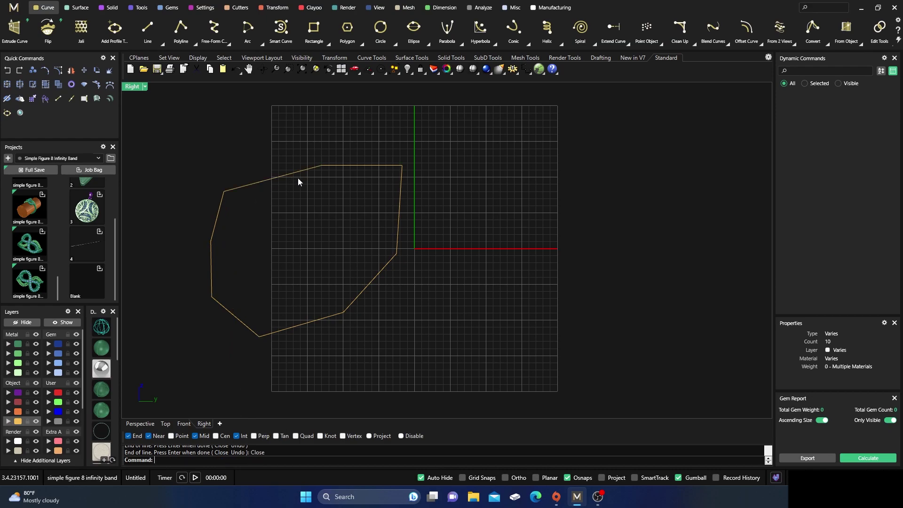
right_click_drag(332, 219, 304, 213)
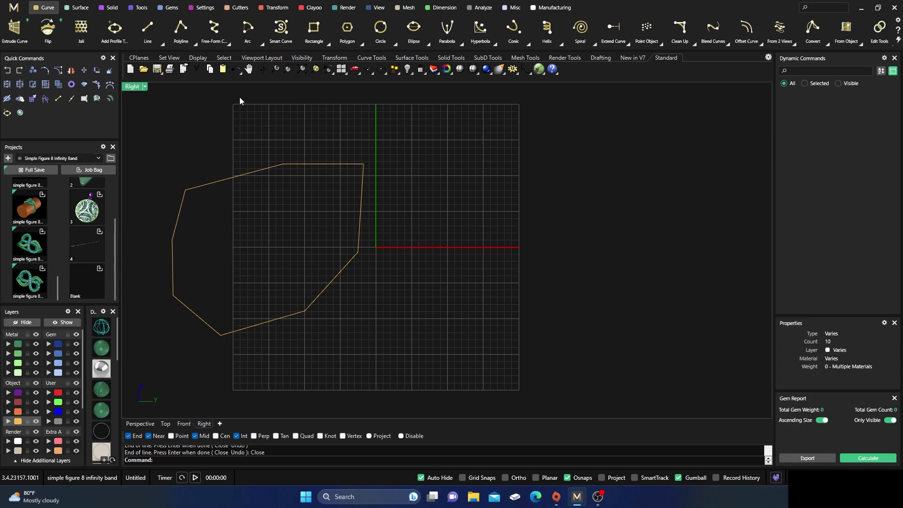
left_click(180, 28)
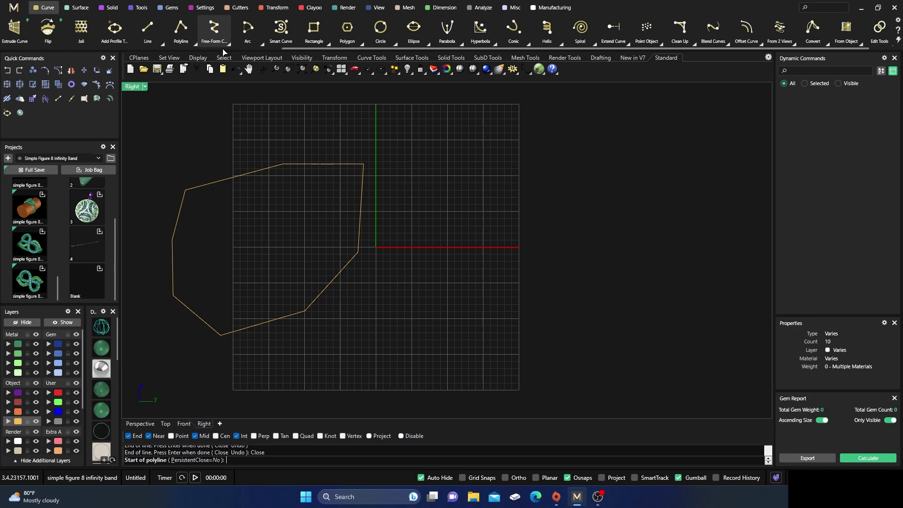
left_click(431, 156)
left_click(438, 270)
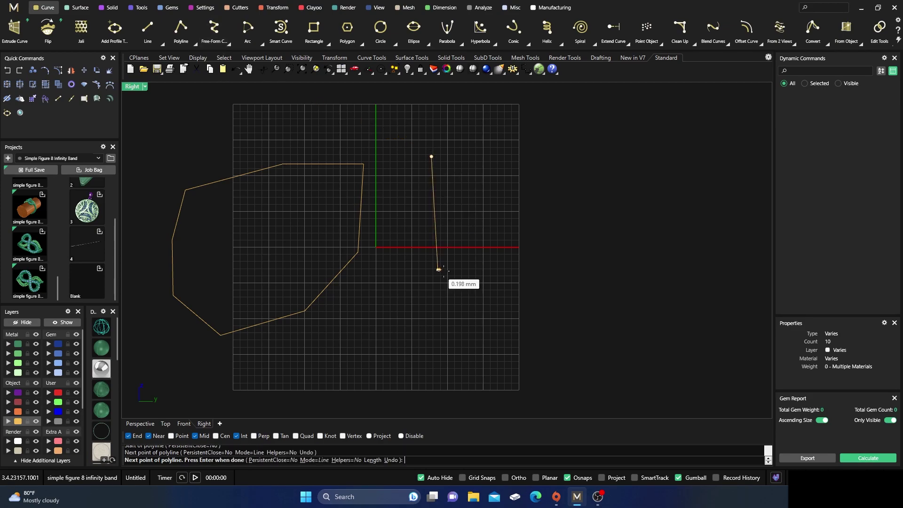
left_click(499, 277)
left_click(566, 270)
left_click(599, 215)
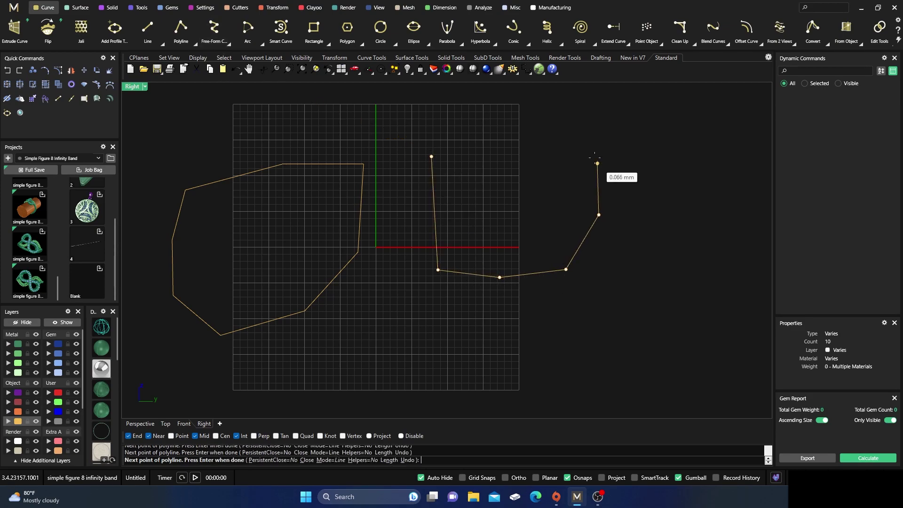
left_click(598, 164)
left_click(560, 122)
left_click(506, 120)
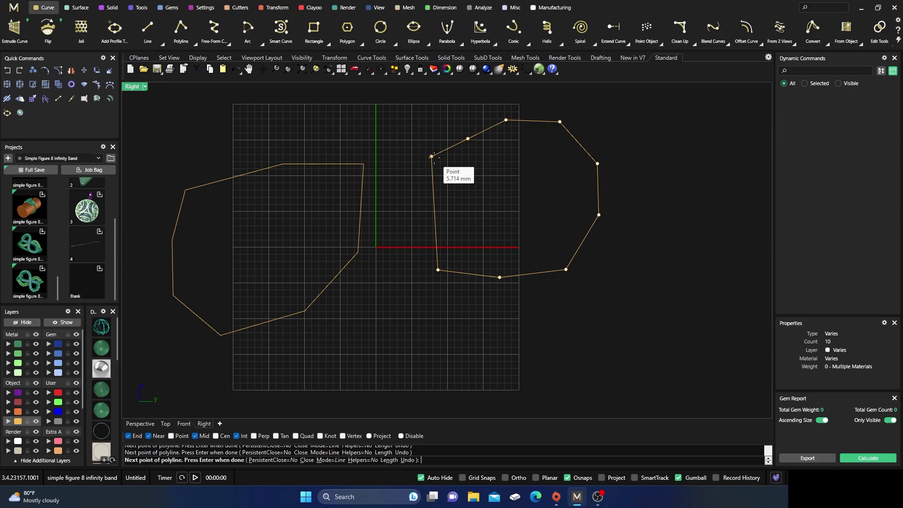
left_click(431, 156)
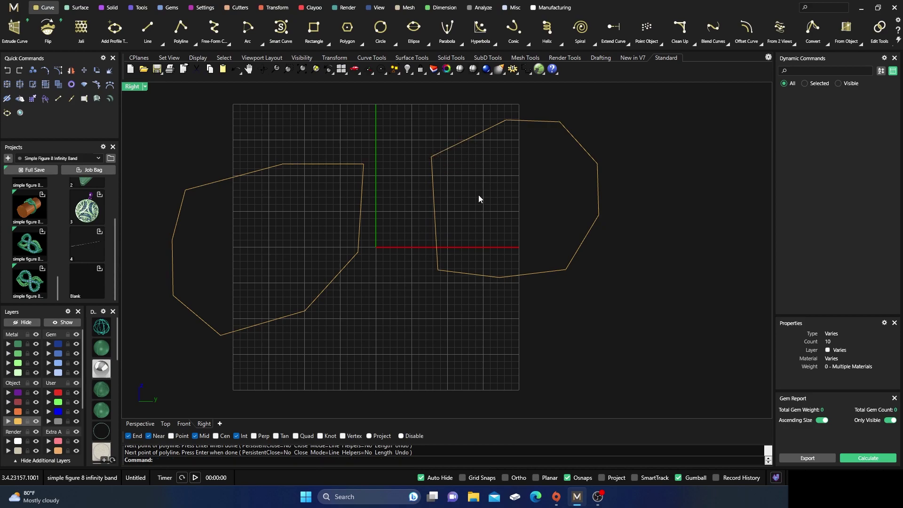
left_click(462, 142)
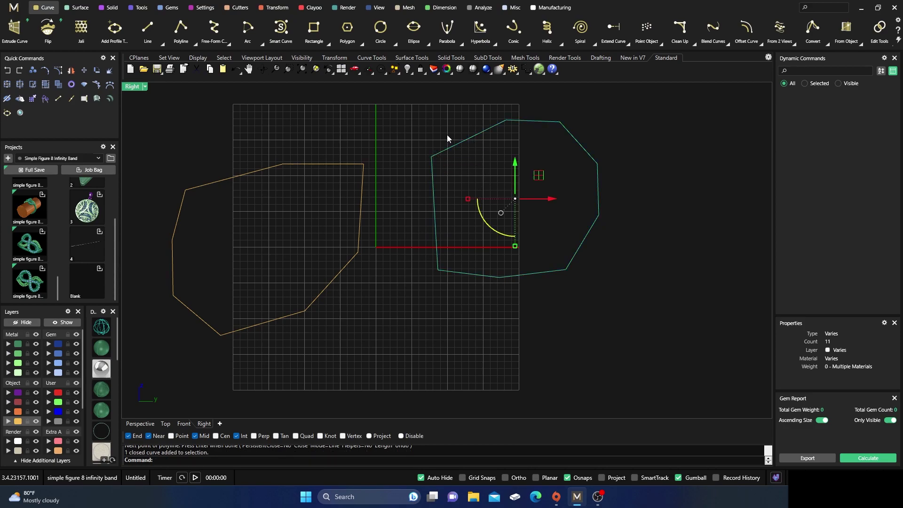
key("Delete")
key("Return")
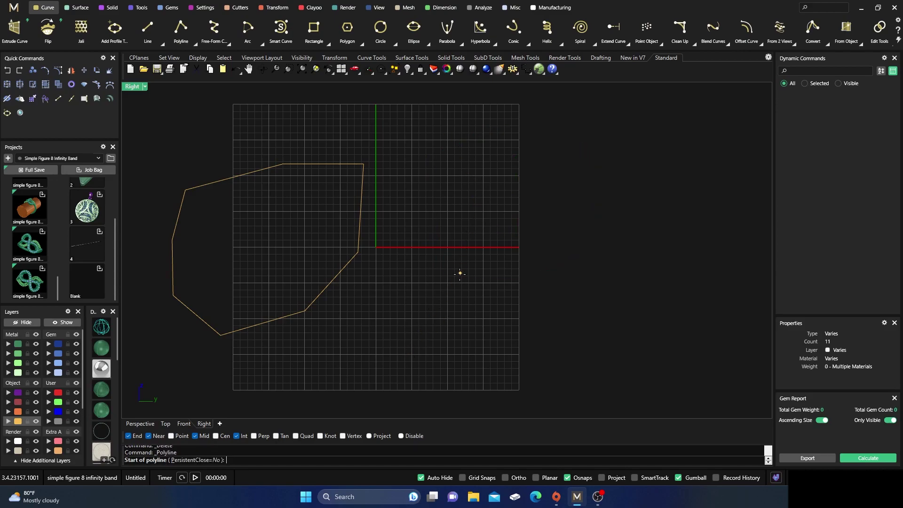
left_click(484, 239)
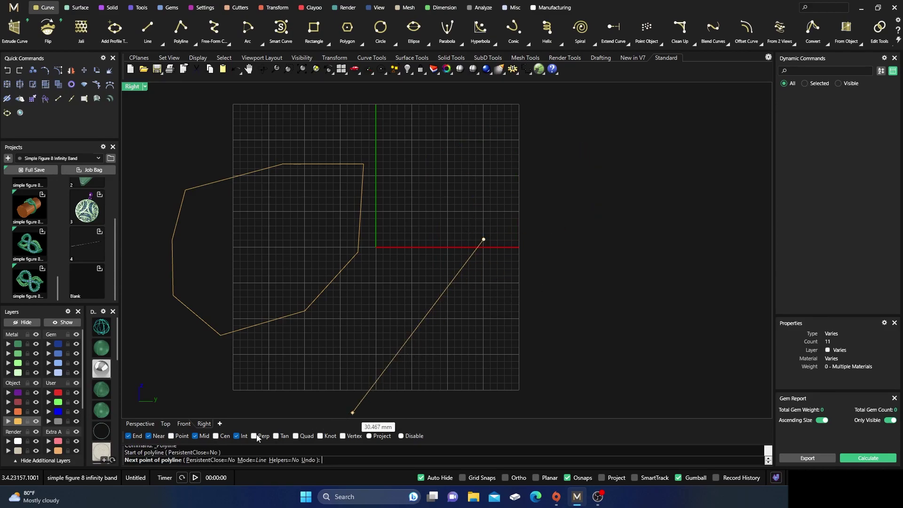
left_click(220, 460)
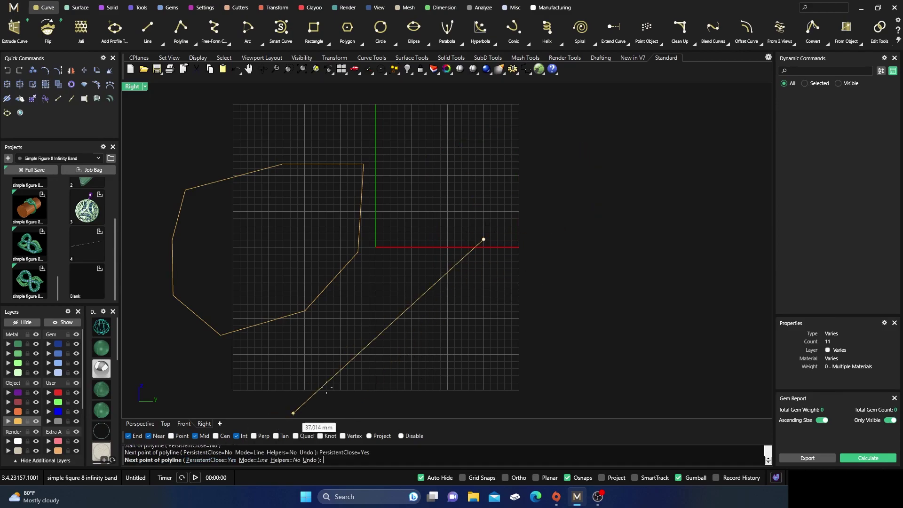
left_click(513, 292)
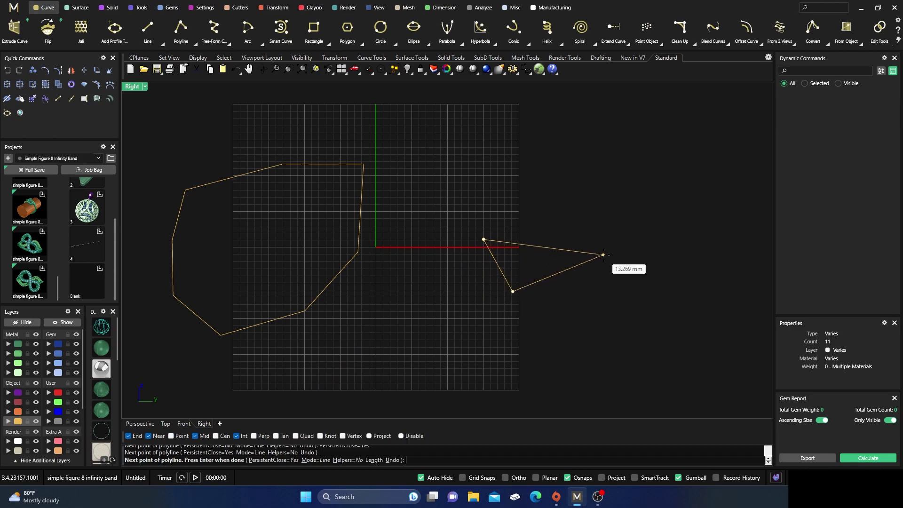
left_click(605, 255)
left_click(606, 180)
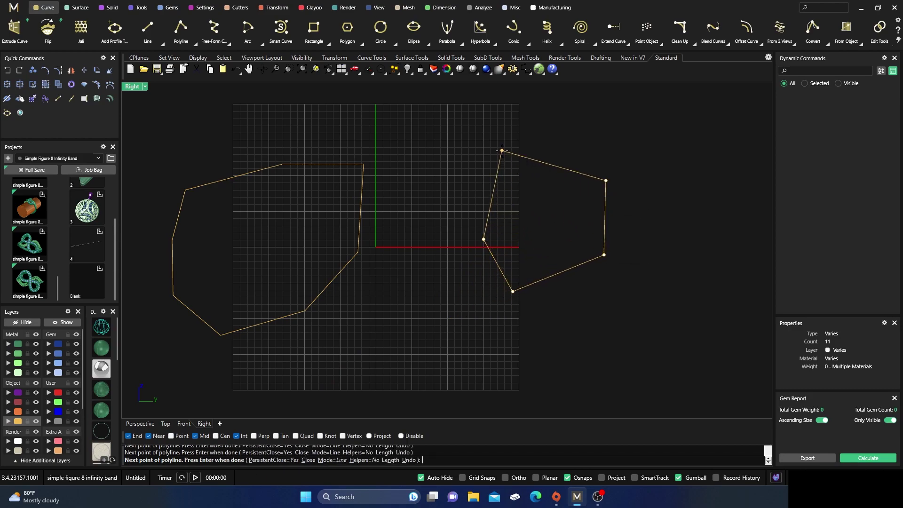
left_click(502, 151)
key("Return")
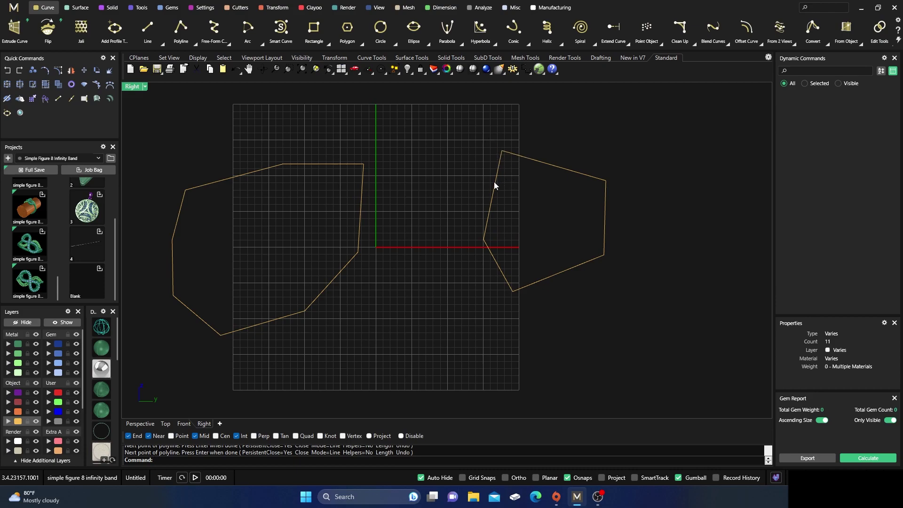
scroll(439, 170, "down", 4)
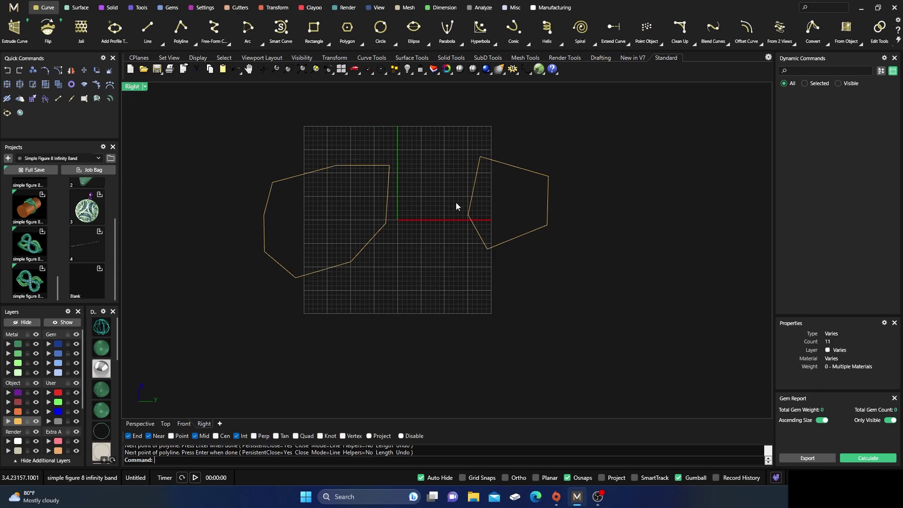
left_click(475, 185)
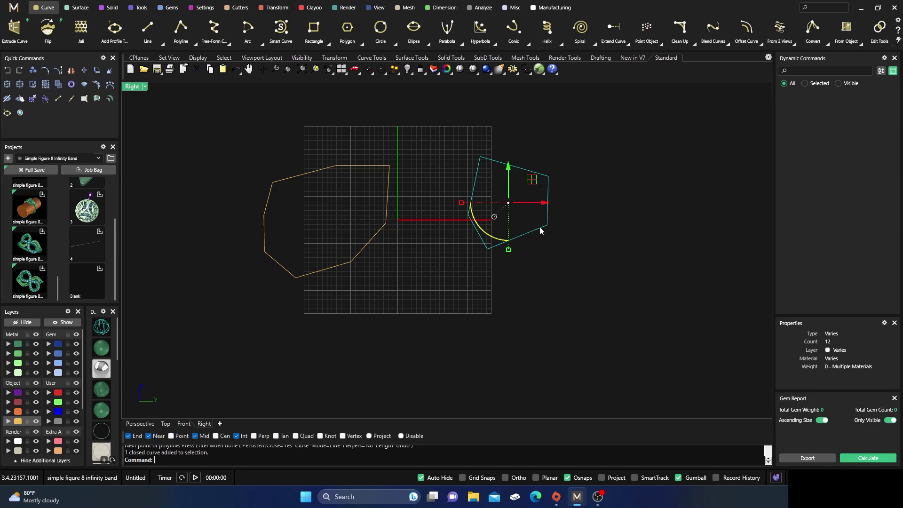
left_click(543, 158)
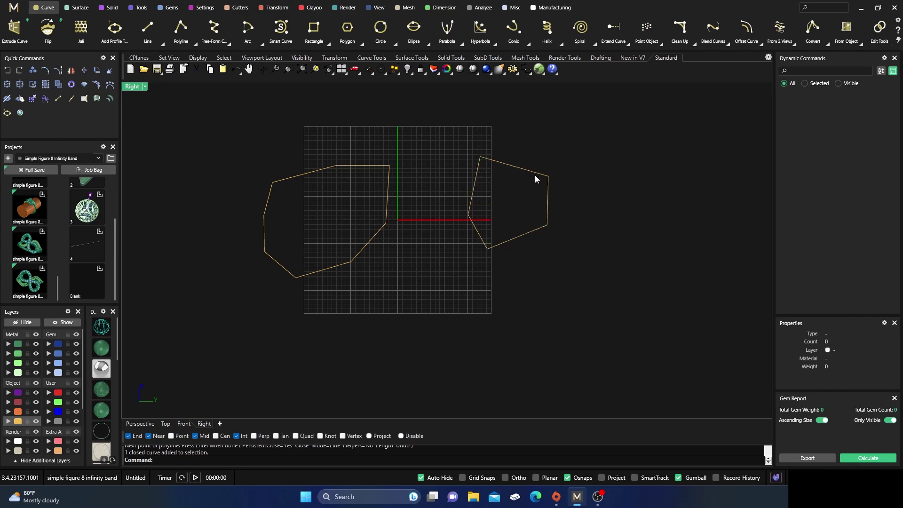
left_click(536, 174)
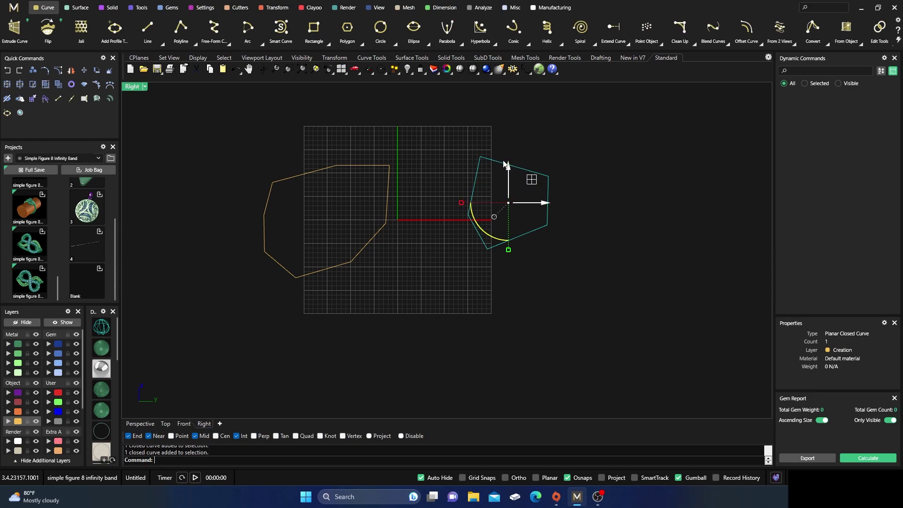
left_click(445, 144)
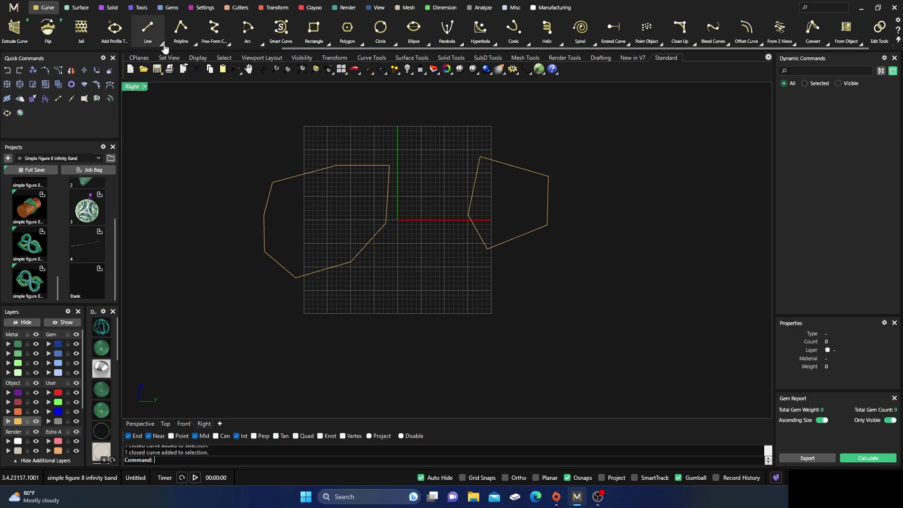
left_click(354, 167)
left_click(304, 173)
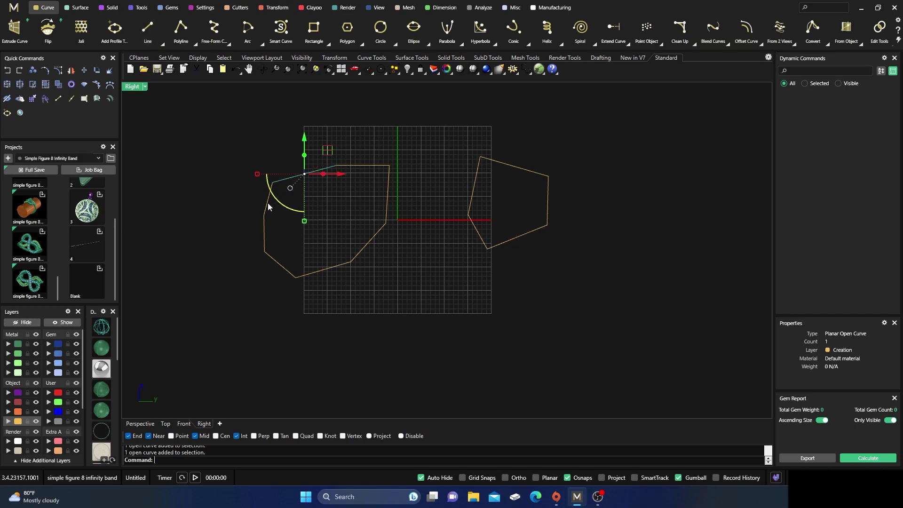
left_click(268, 207)
left_click(275, 261)
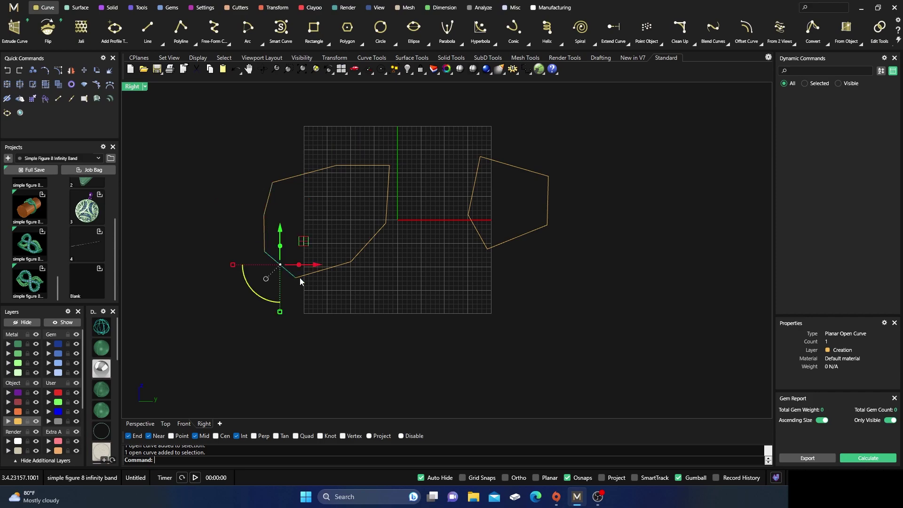
left_click(329, 269)
left_click(375, 239)
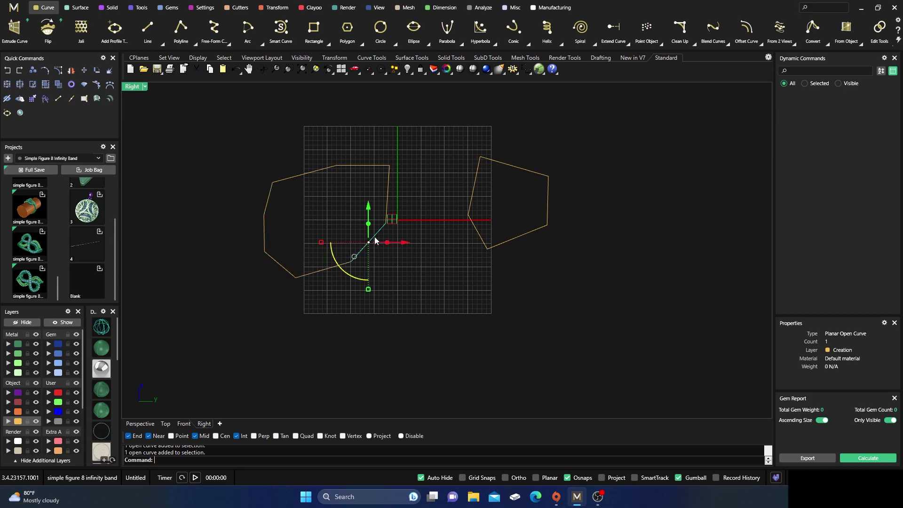
left_click(386, 201)
scroll(368, 161, "up", 3)
scroll(390, 155, "down", 3)
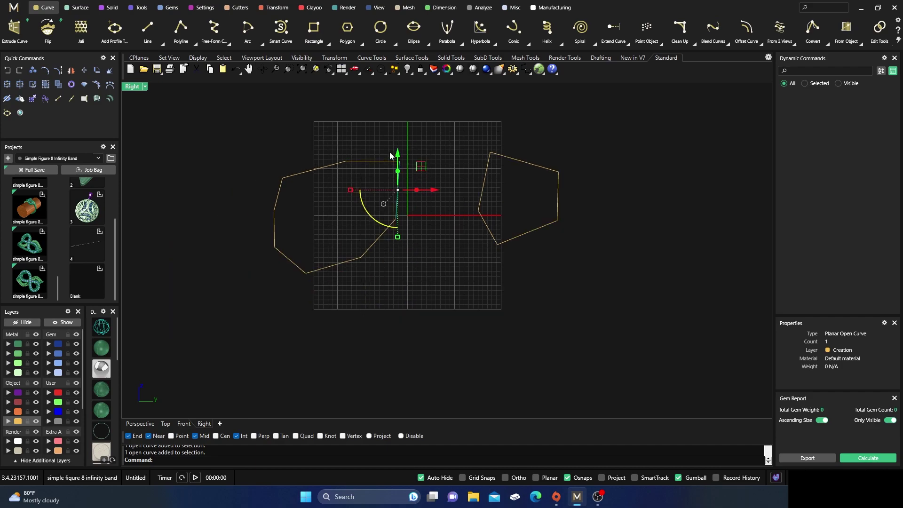
left_click(320, 191)
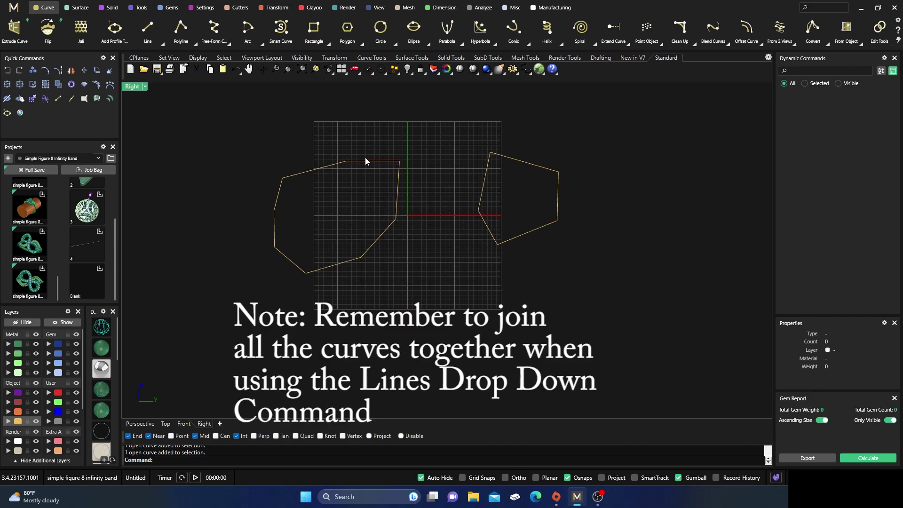
scroll(319, 235, "down", 2)
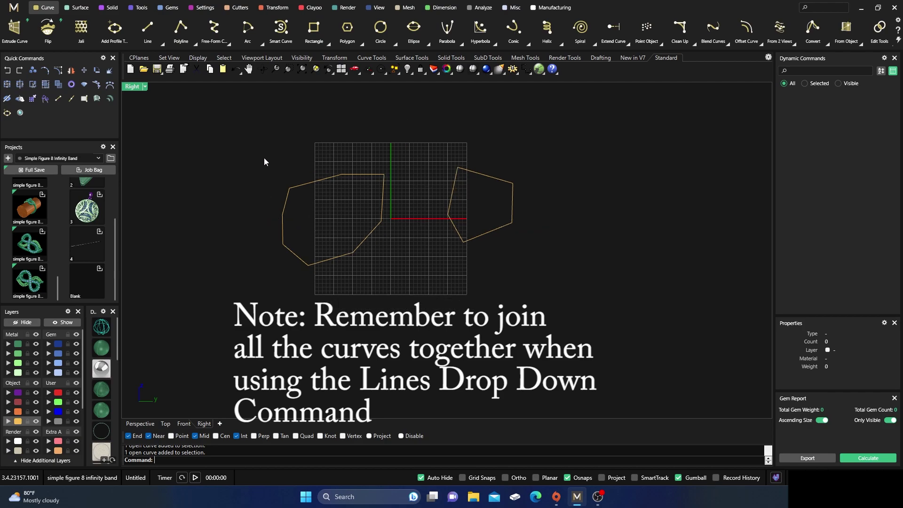
left_click_drag(264, 161, 544, 301)
- Delete both old shapes and draw a closed six-sided outline with diagonal top corners
key("Delete")
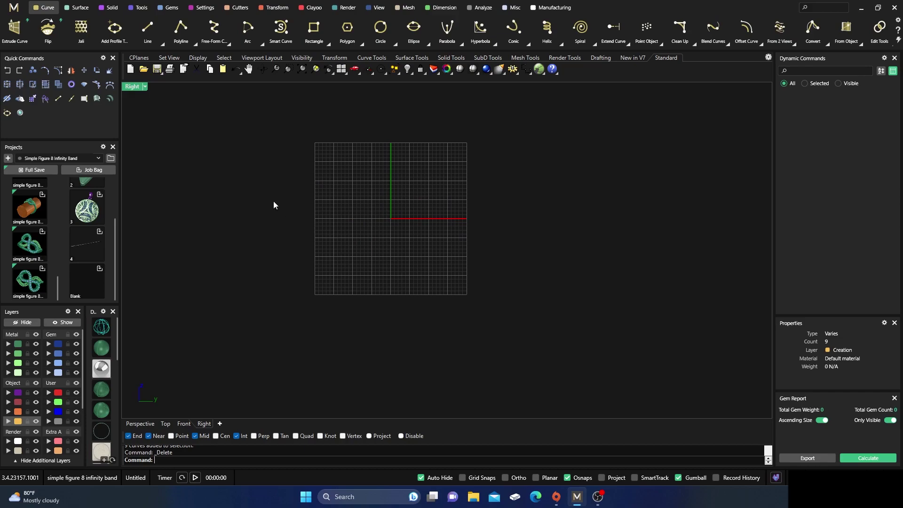
left_click(163, 44)
left_click(155, 86)
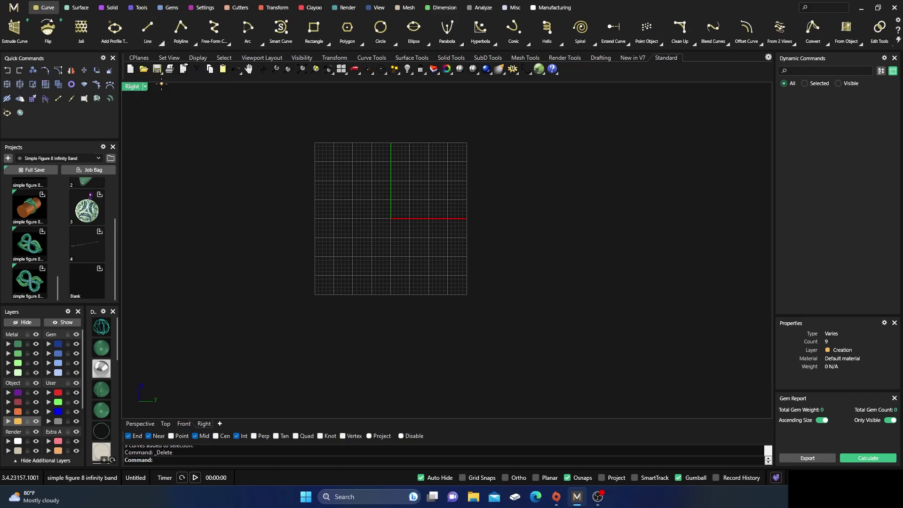
left_click(339, 191)
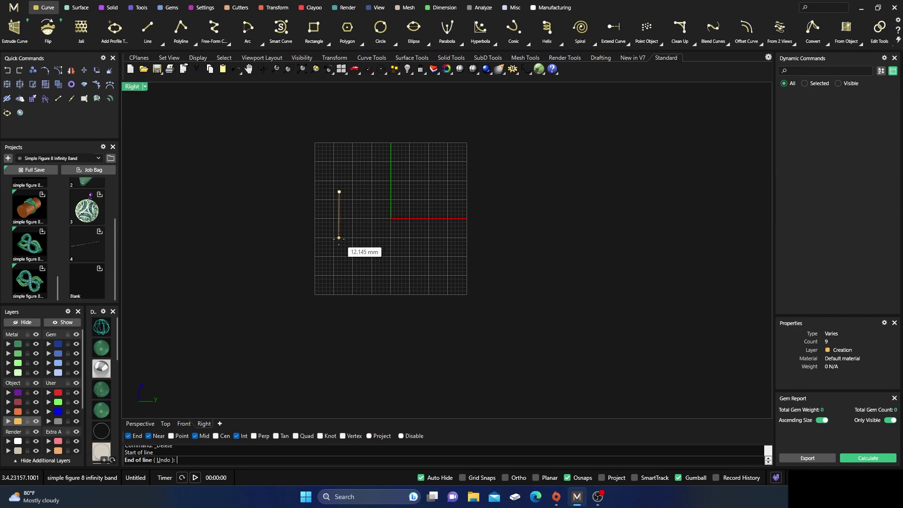
left_click(339, 254)
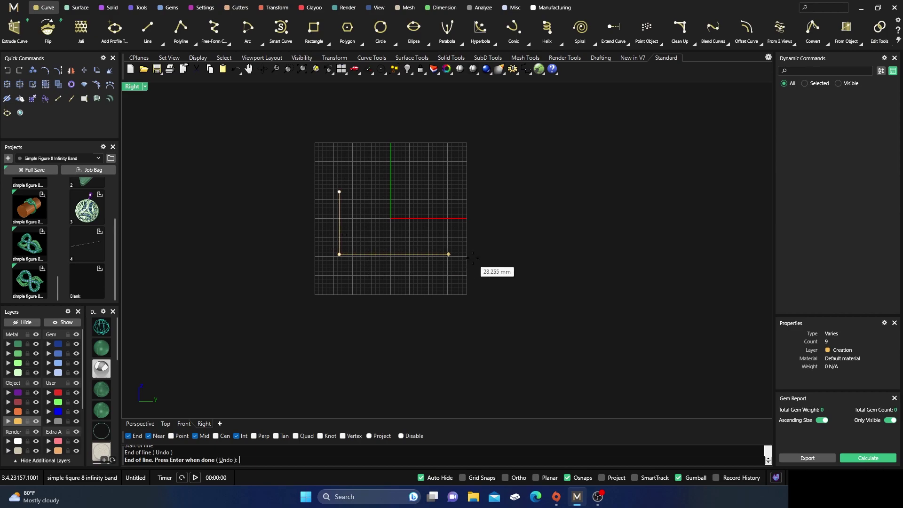
left_click(506, 254)
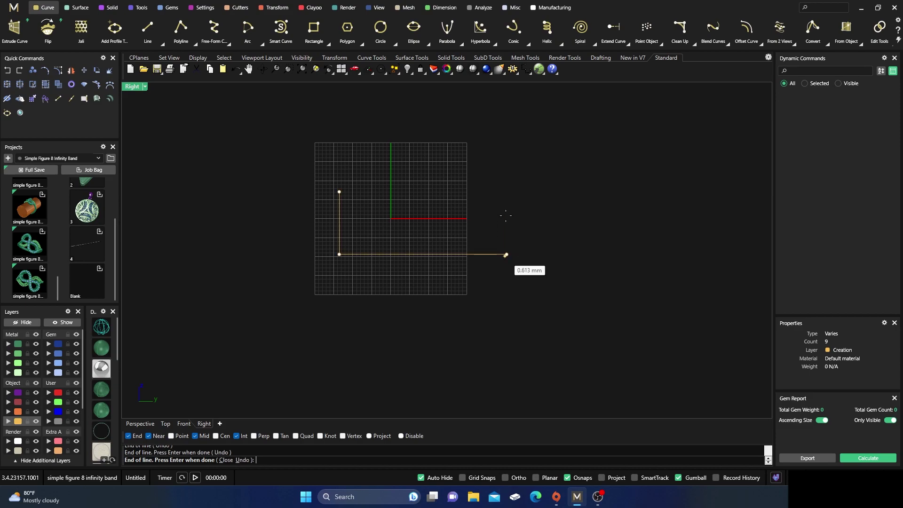
left_click(507, 187)
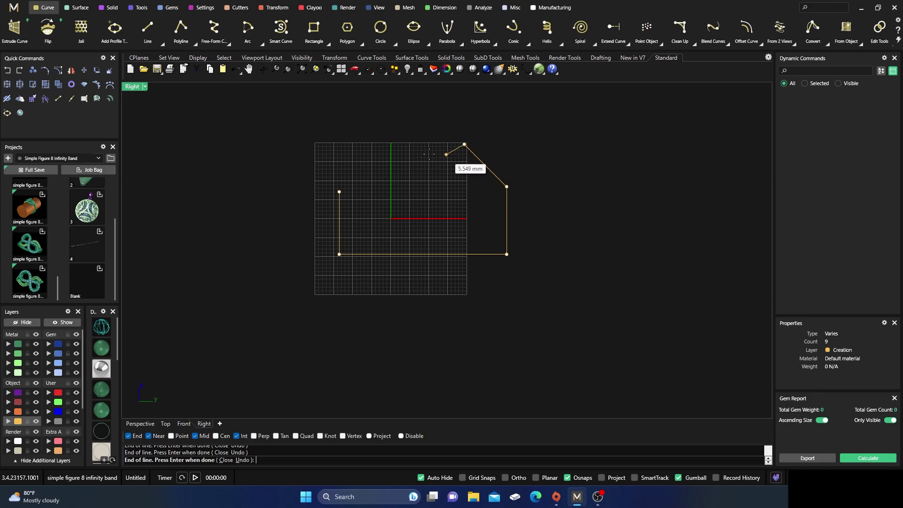
left_click(465, 144)
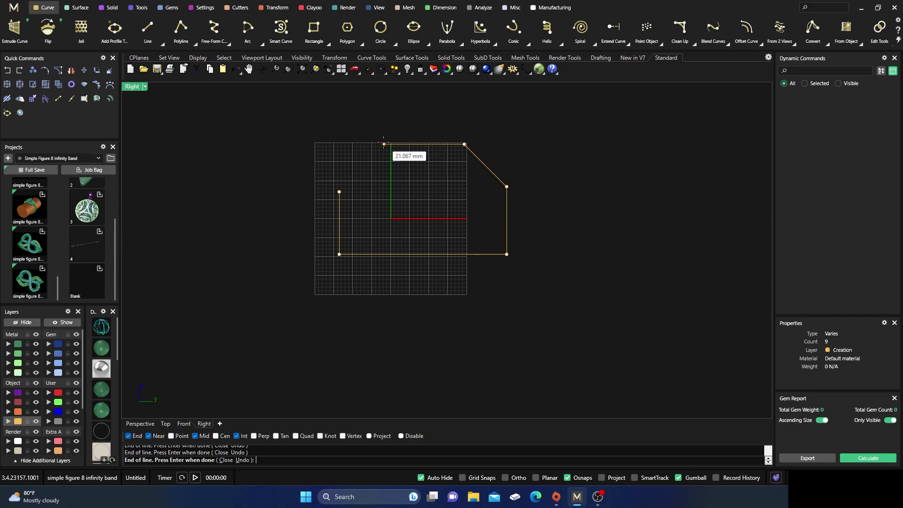
left_click(384, 144)
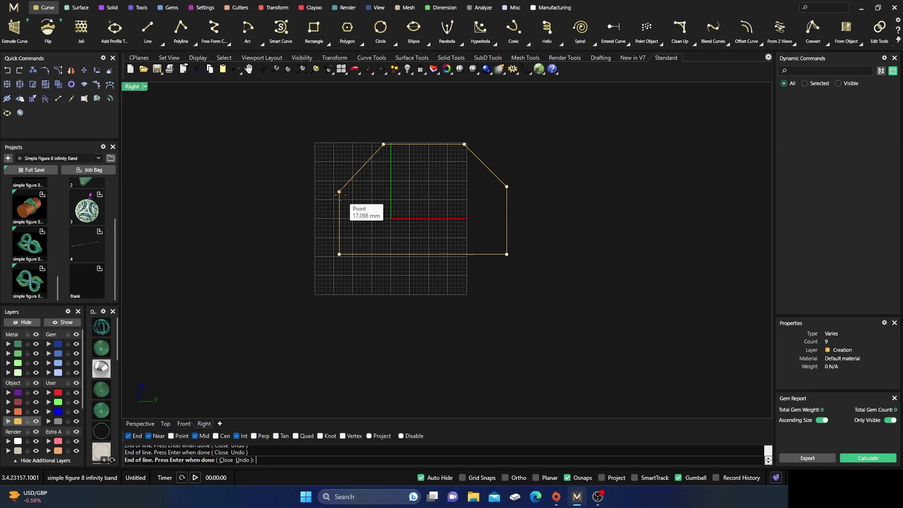
left_click(226, 460)
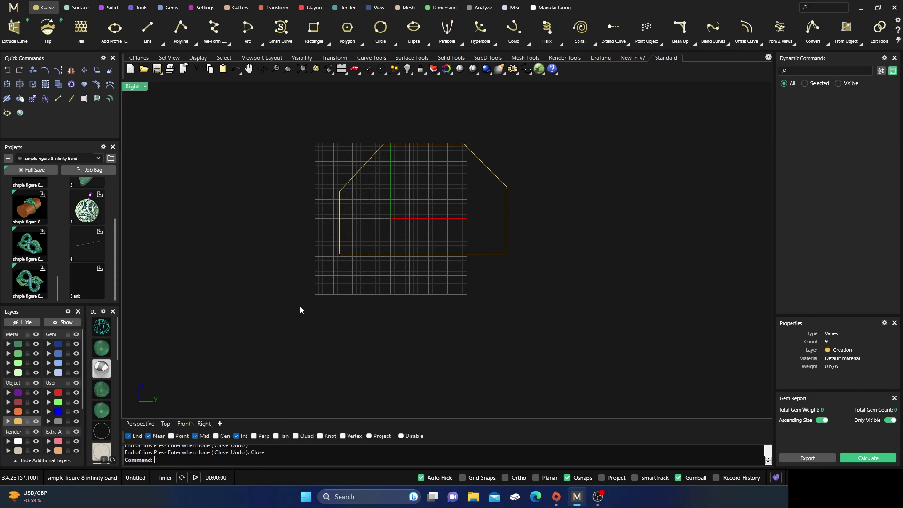
right_click_drag(425, 186, 405, 197)
scroll(374, 226, "up", 2)
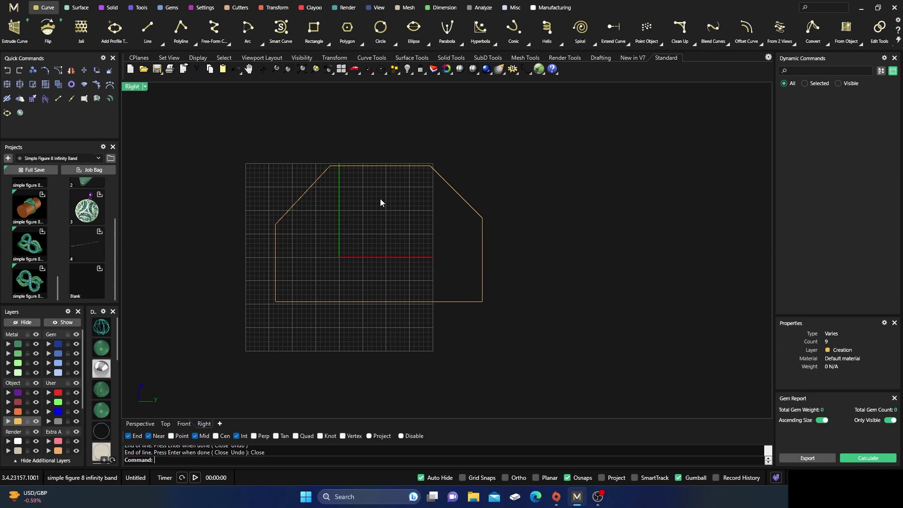
- Select both top diagonal segments and Rebuild them with 3 points at degree 2
left_click(310, 190)
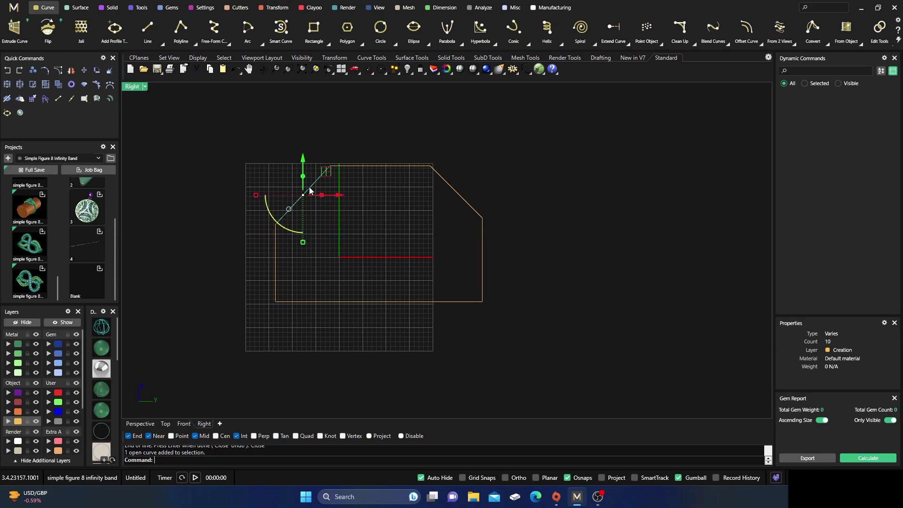
left_click(390, 215)
left_click(382, 167)
left_click(403, 238)
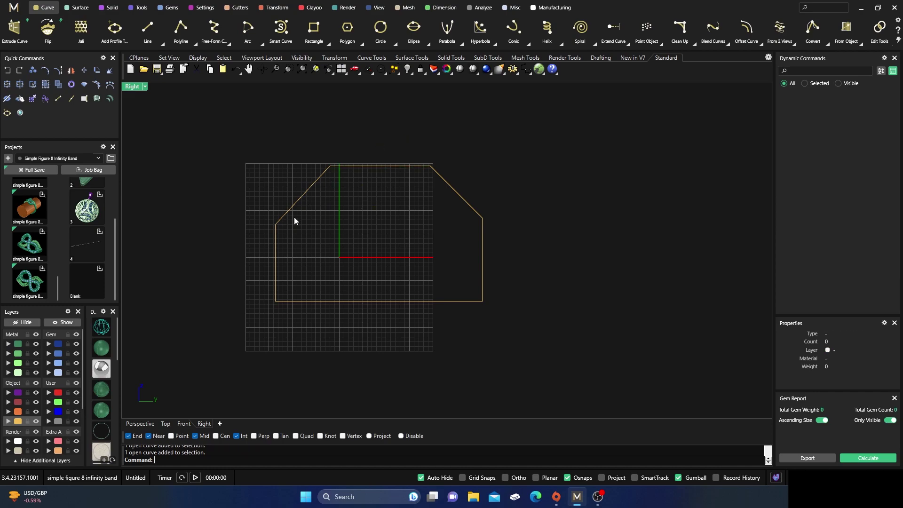
left_click(464, 199)
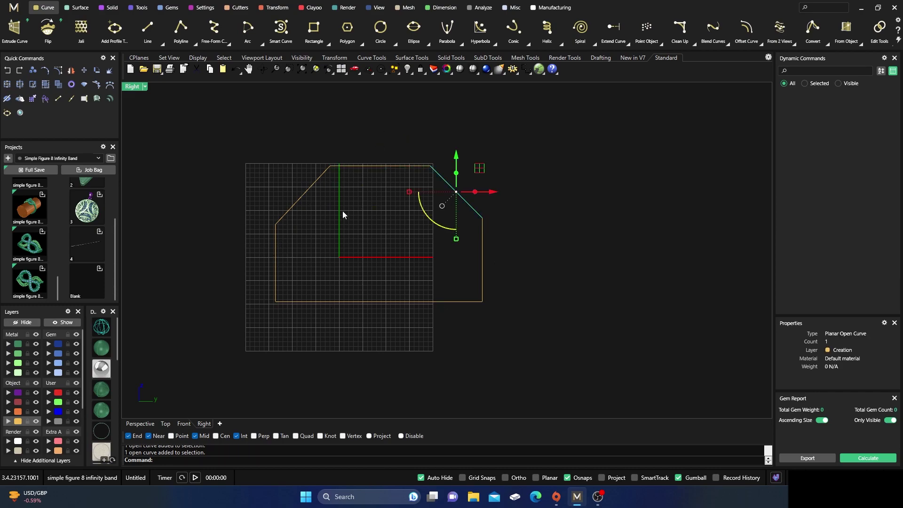
left_click(309, 191, "shift")
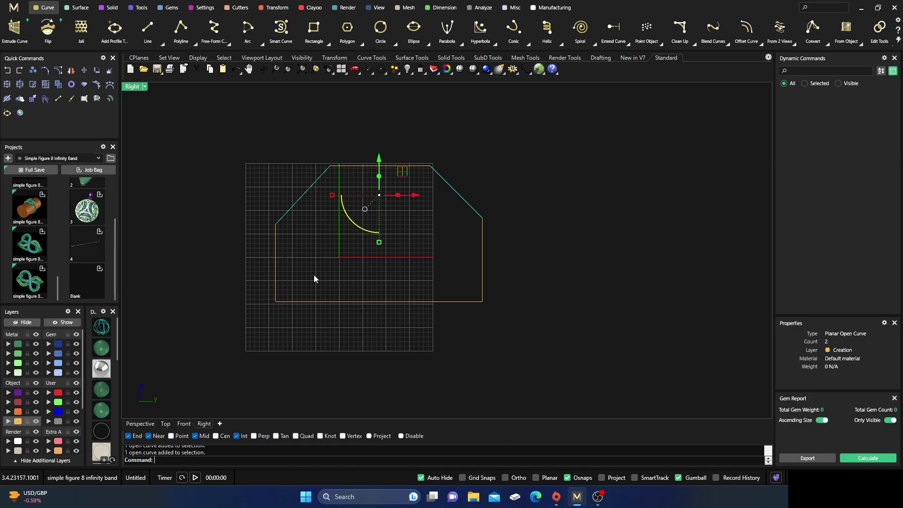
type("rebuild")
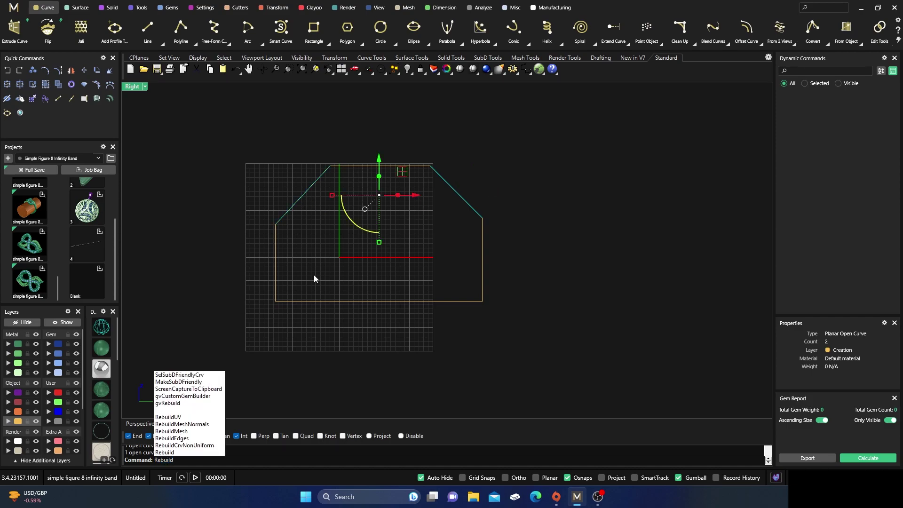
key("Return")
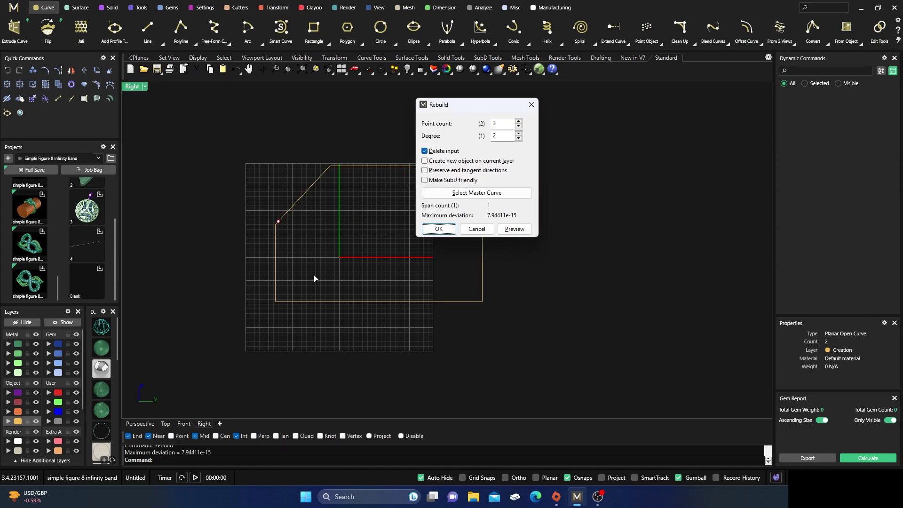
left_click(439, 229)
left_click_drag(196, 118, 536, 359)
left_click_drag(150, 143, 140, 118)
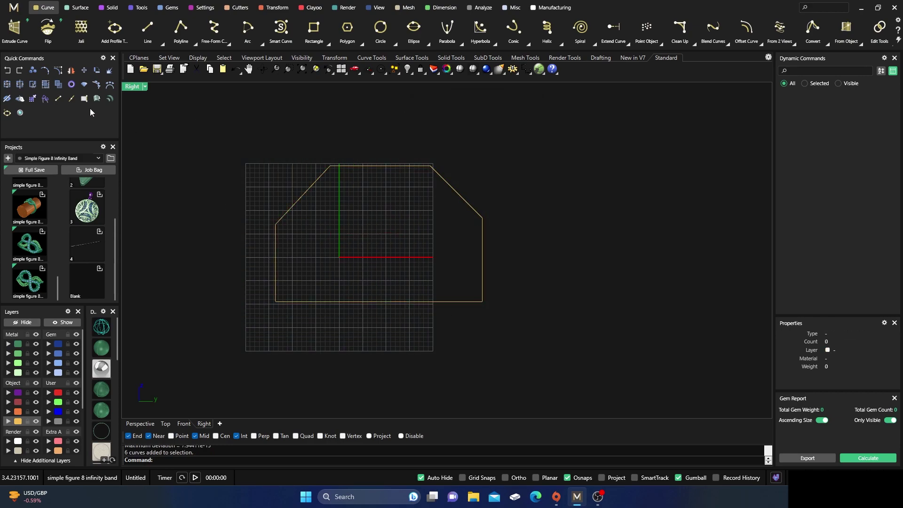
- Turn on control points and pull both diagonals' middle points outward to round the top corners
left_click(58, 70)
left_click_drag(230, 143, 508, 356)
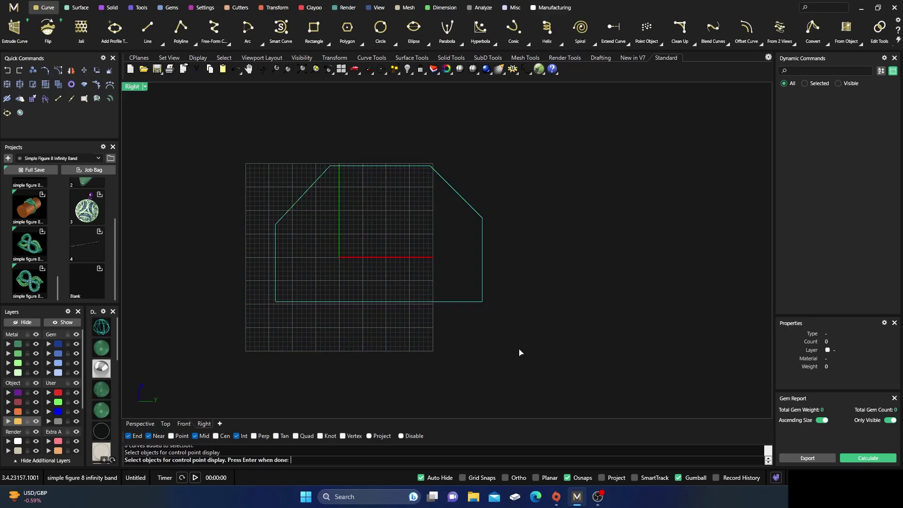
key("Return")
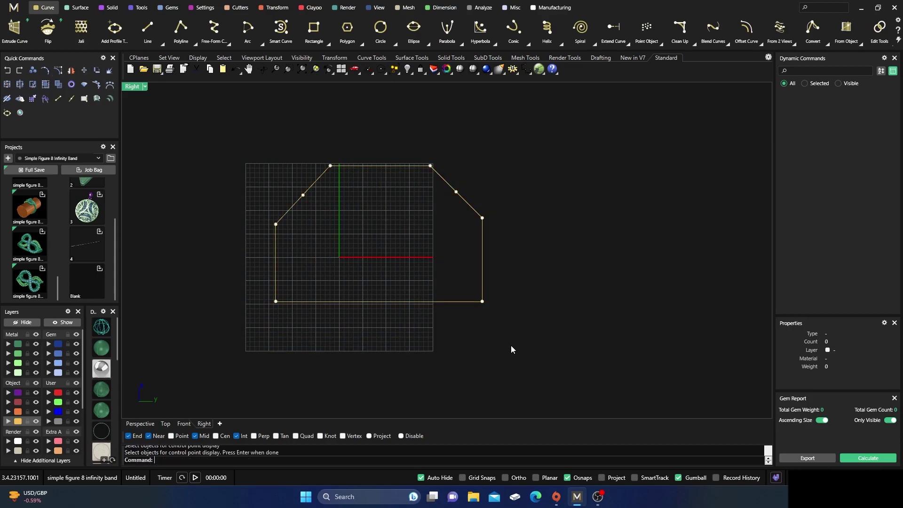
left_click(303, 195)
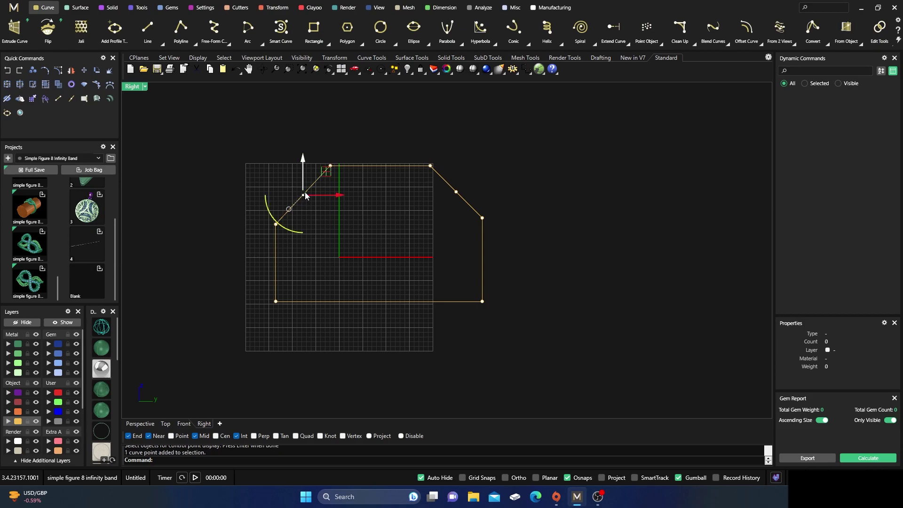
left_click_drag(302, 195, 282, 175)
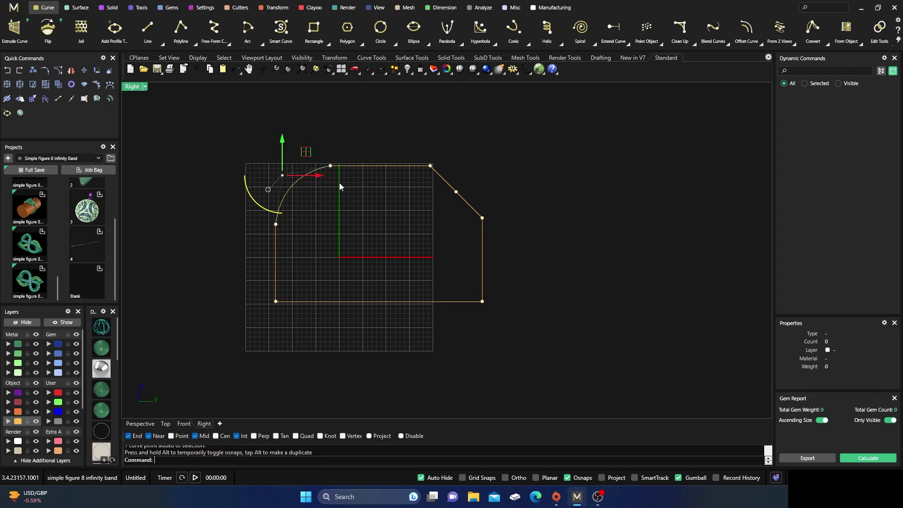
left_click(456, 192)
left_click_drag(480, 170, 510, 153)
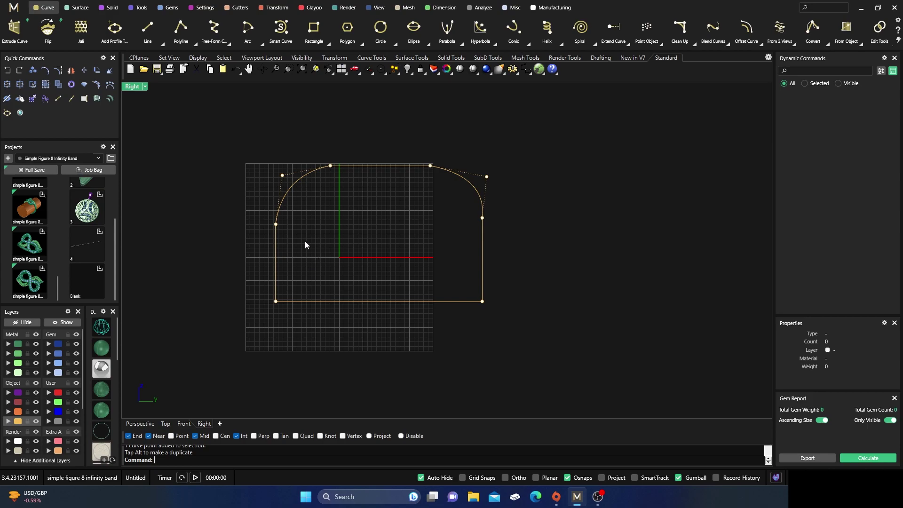
- Move the sides' upper points outward, then join all six curves into one closed curve
left_click_drag(316, 237, 316, 236)
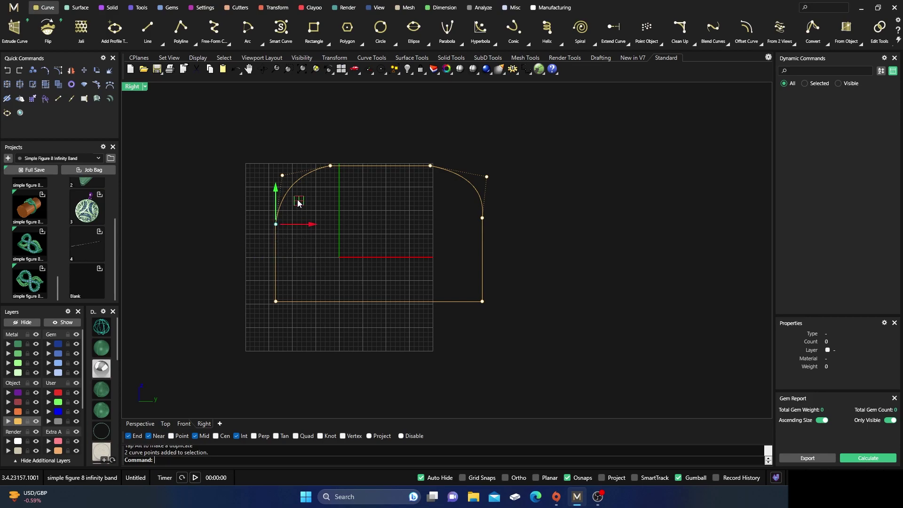
left_click_drag(297, 199, 282, 210)
left_click_drag(458, 205, 522, 234)
left_click_drag(516, 201, 531, 214)
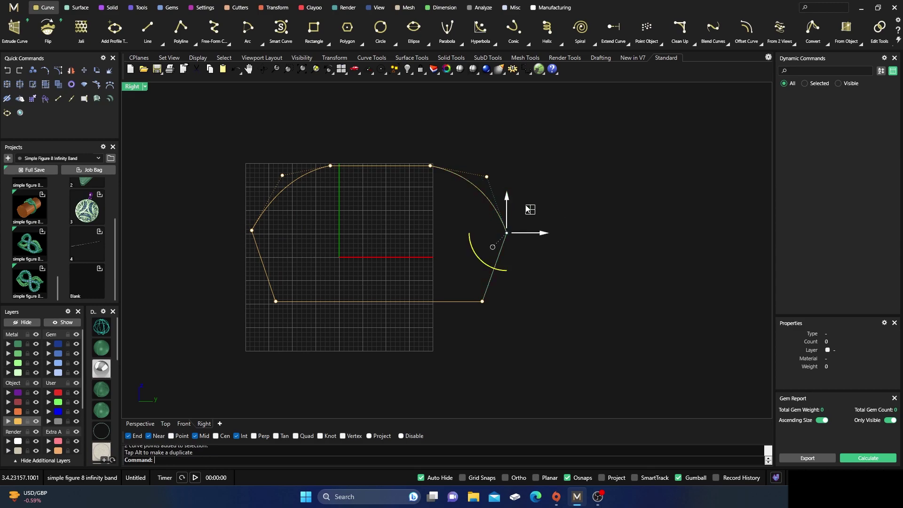
left_click(333, 137)
left_click_drag(205, 138, 570, 362)
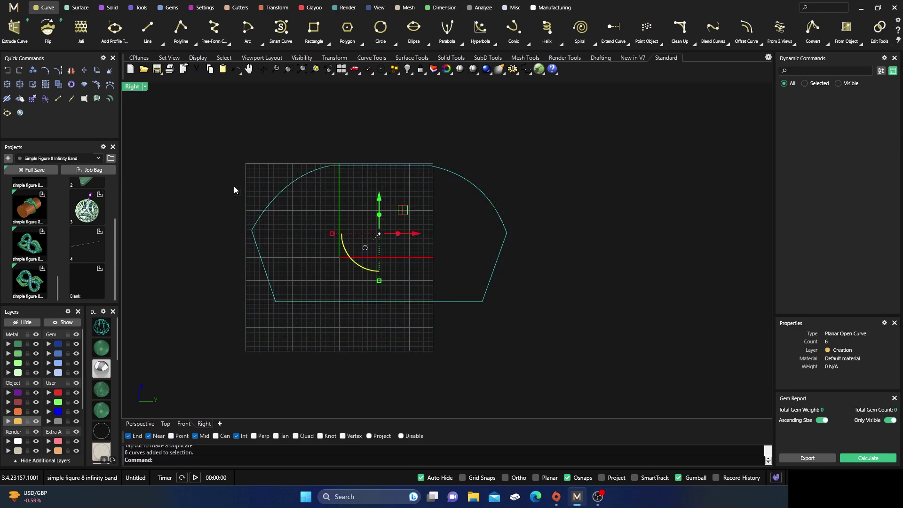
left_click(7, 84)
left_click(374, 165)
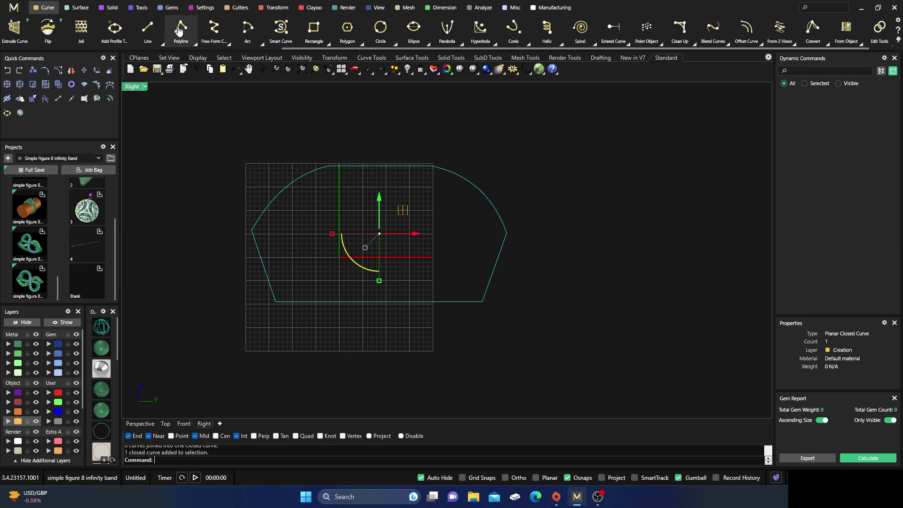
- Draw a closed five-corner polyline right of the domed shape and select it
left_click(565, 297)
left_click(548, 181)
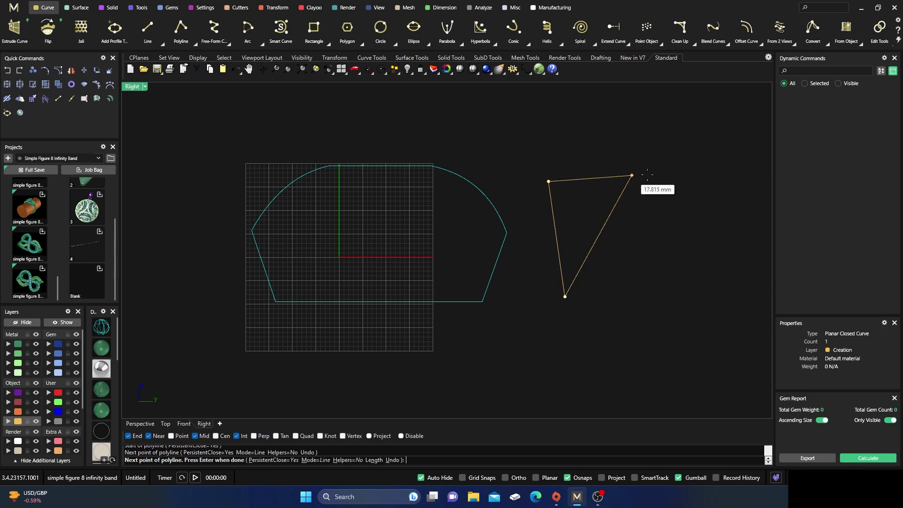
left_click(681, 172)
left_click(763, 240)
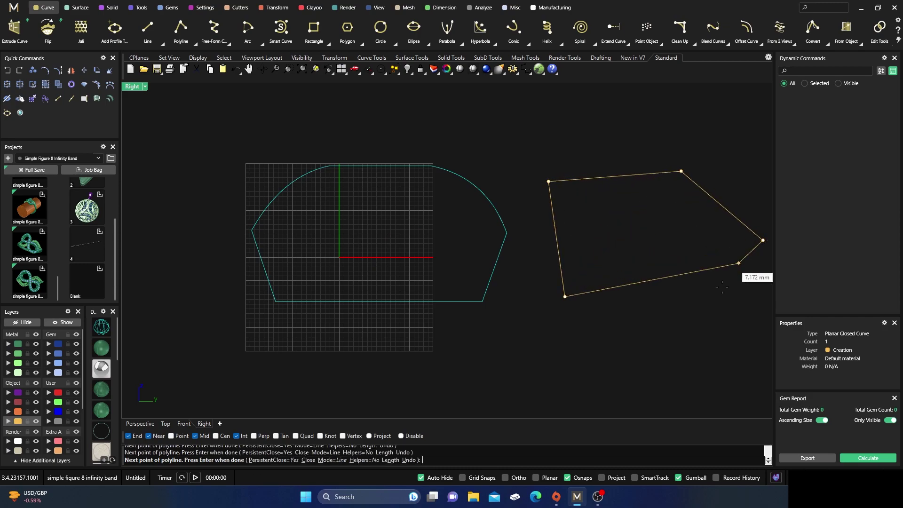
left_click(707, 321)
key("Return")
left_click(617, 304)
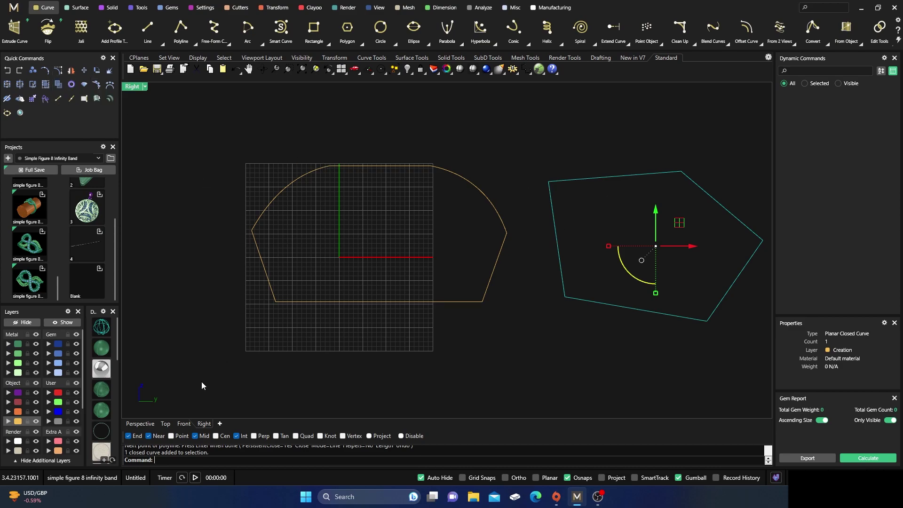
right_click(177, 460)
left_click(206, 288)
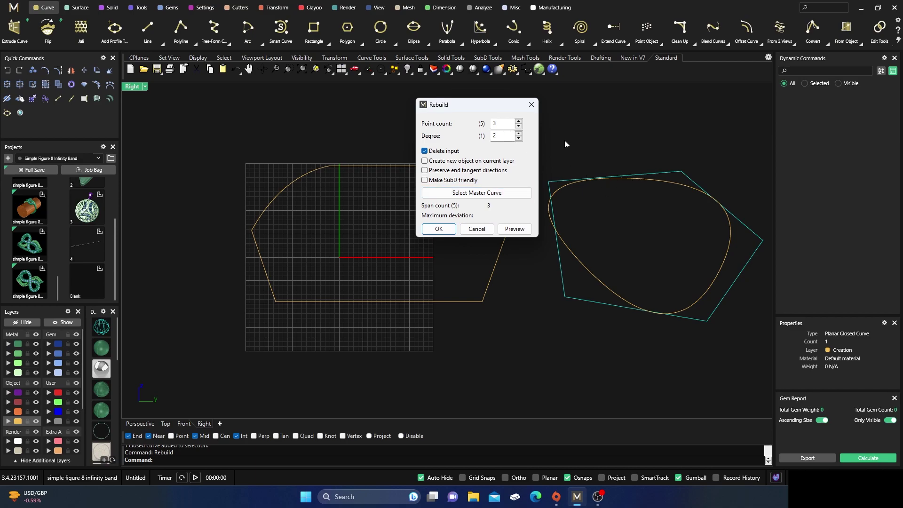
left_click(438, 229)
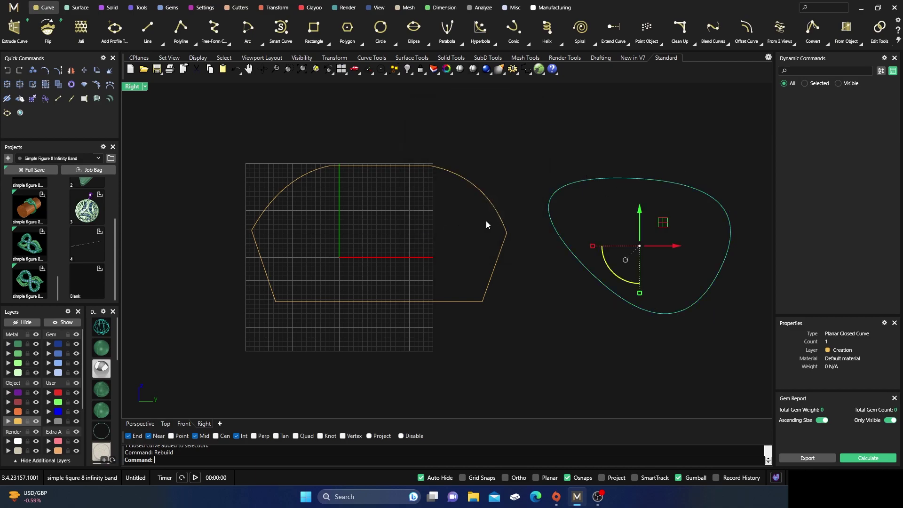
left_click(7, 70)
left_click(546, 127)
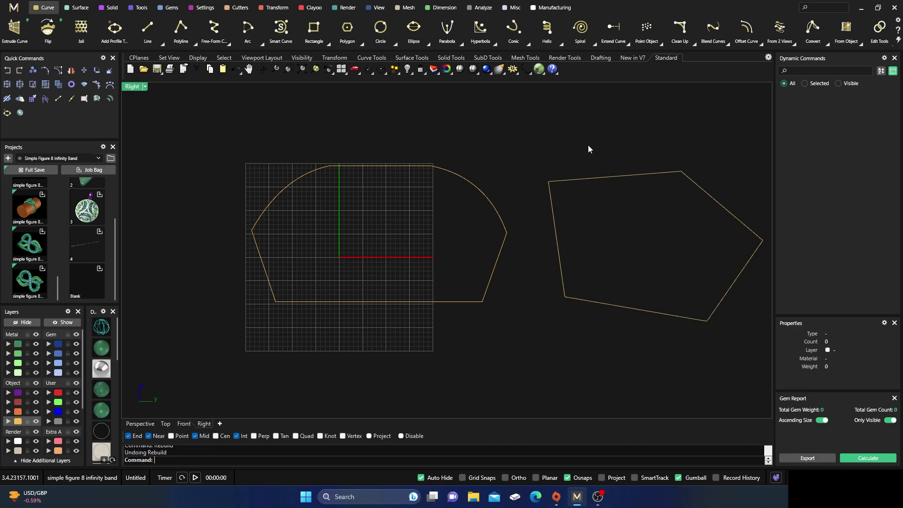
- Explode the pentagon into five separate edges
left_click(568, 179)
left_click(109, 70)
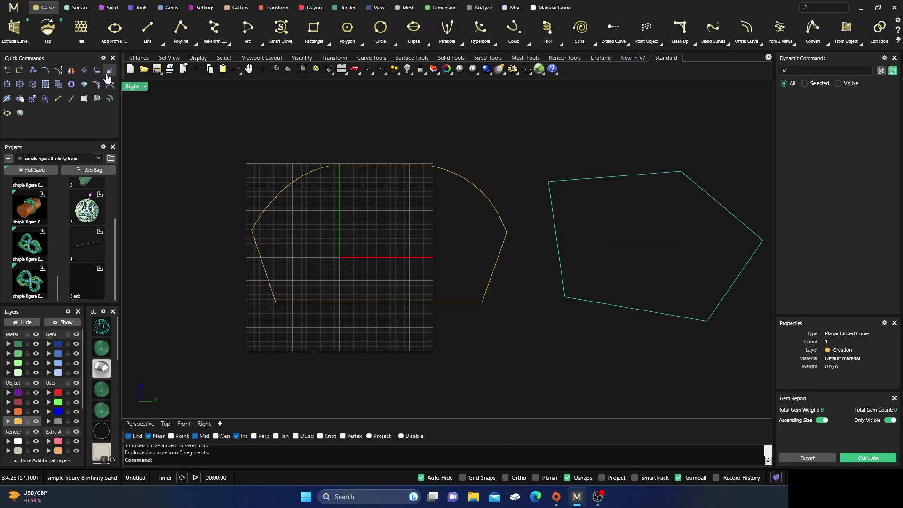
key("Escape")
- Rebuild the top and lower-right edges as three-point curves, then select all five edges
left_click(585, 179)
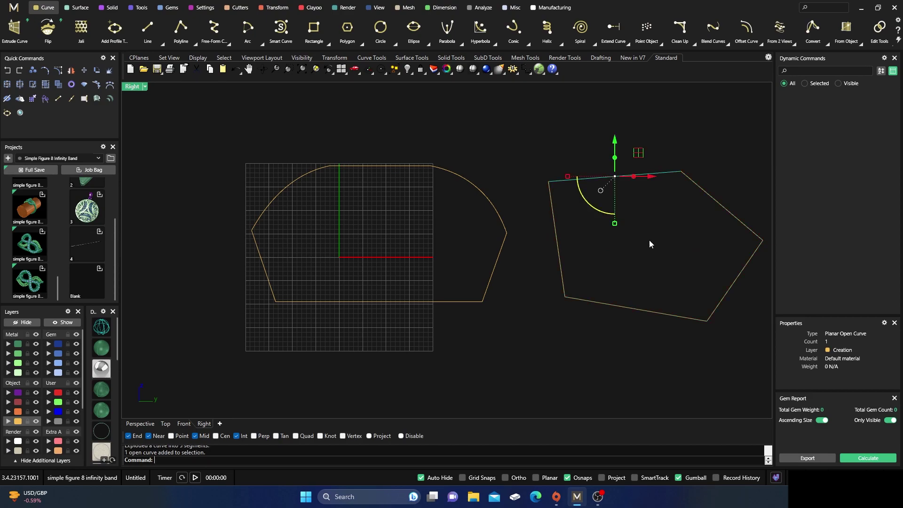
left_click(732, 290)
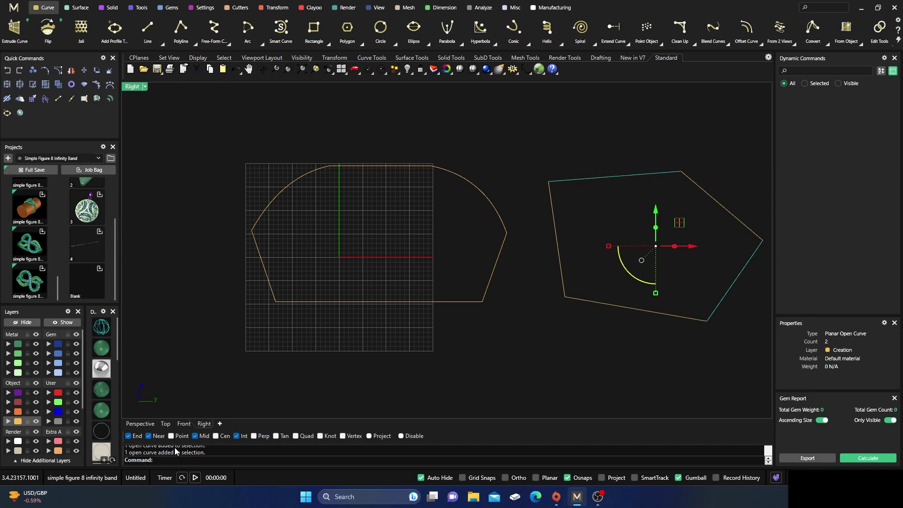
right_click(166, 461)
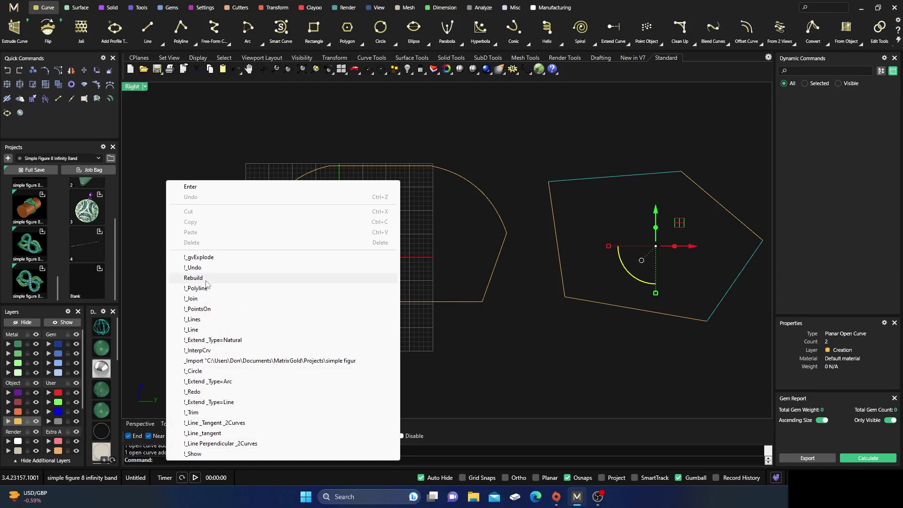
left_click(206, 278)
left_click(439, 227)
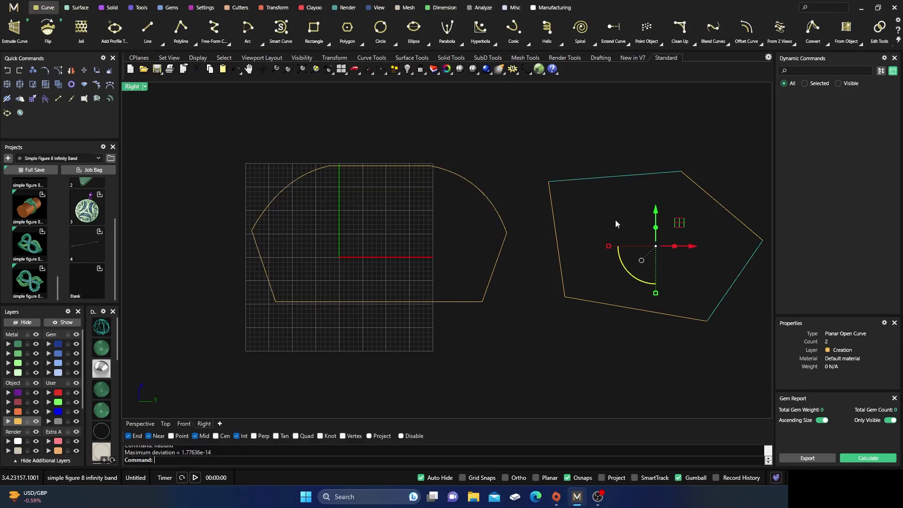
left_click(614, 218)
left_click_drag(524, 144, 764, 369)
- Pull the top edge's middle point up into an arc and raise the upper-right corner
left_click(58, 70)
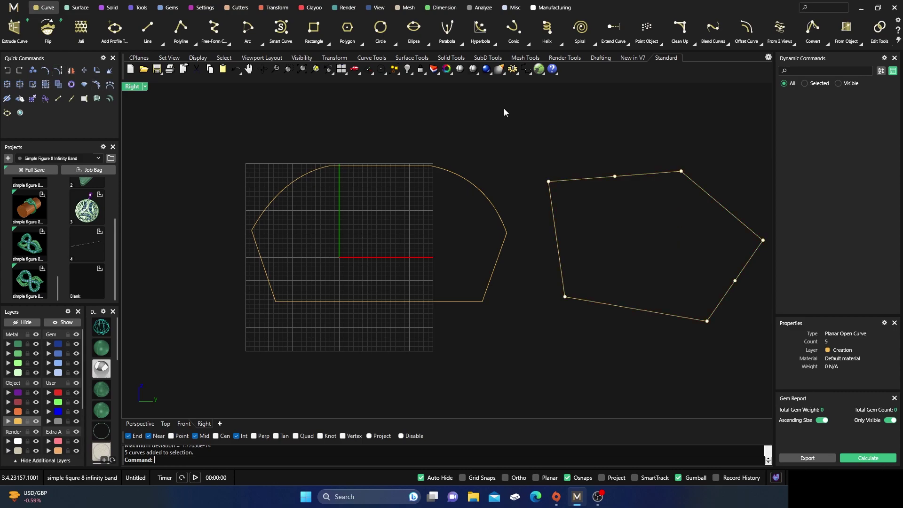
right_click_drag(524, 140, 461, 146)
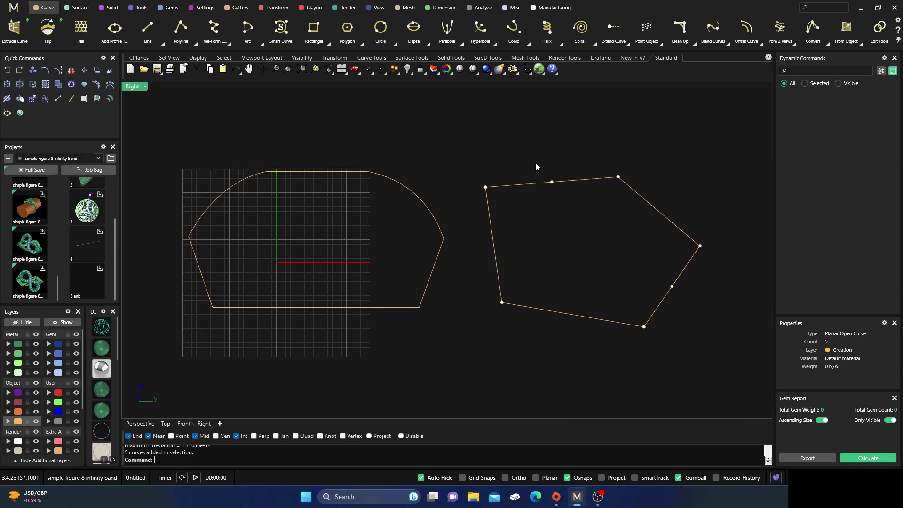
left_click(552, 182)
left_click_drag(576, 159, 551, 117)
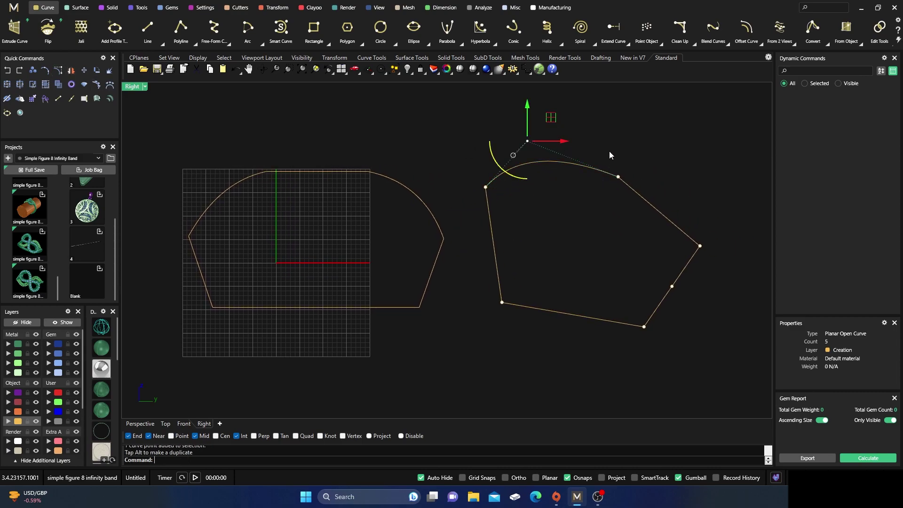
left_click_drag(610, 155, 631, 151)
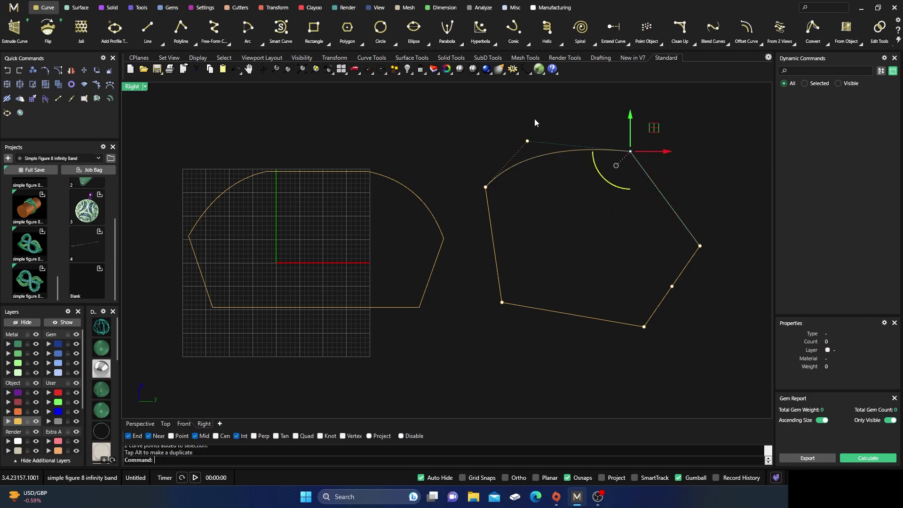
left_click(467, 175)
- Window-select the domed shape and the pentagon together
scroll(526, 228, "down", 2)
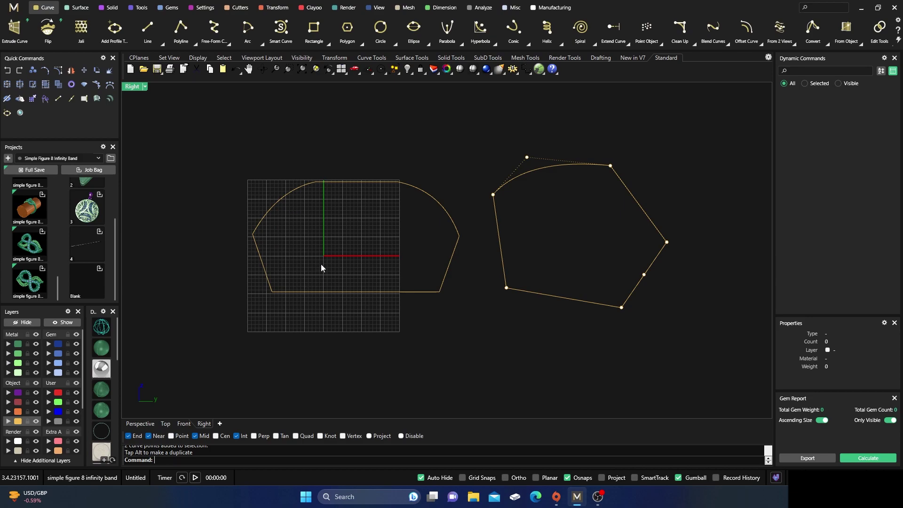
scroll(287, 268, "down", 2)
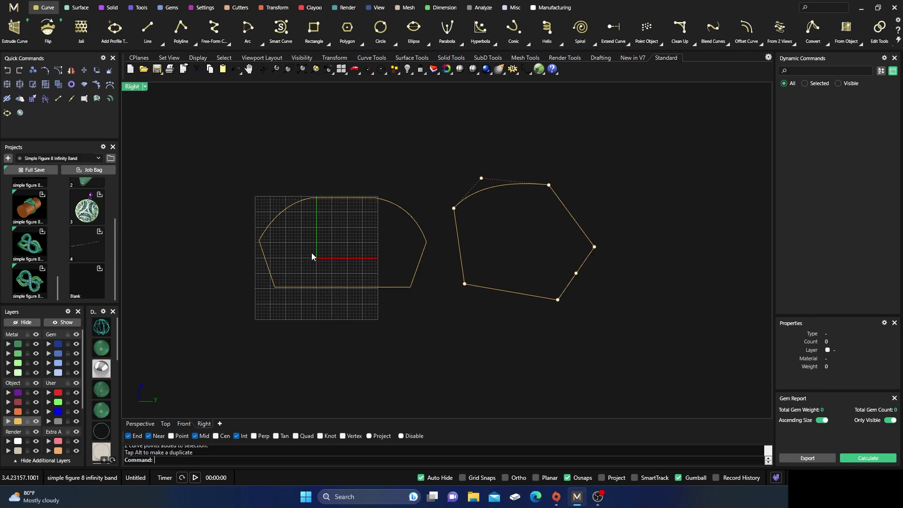
scroll(312, 256, "up", 1)
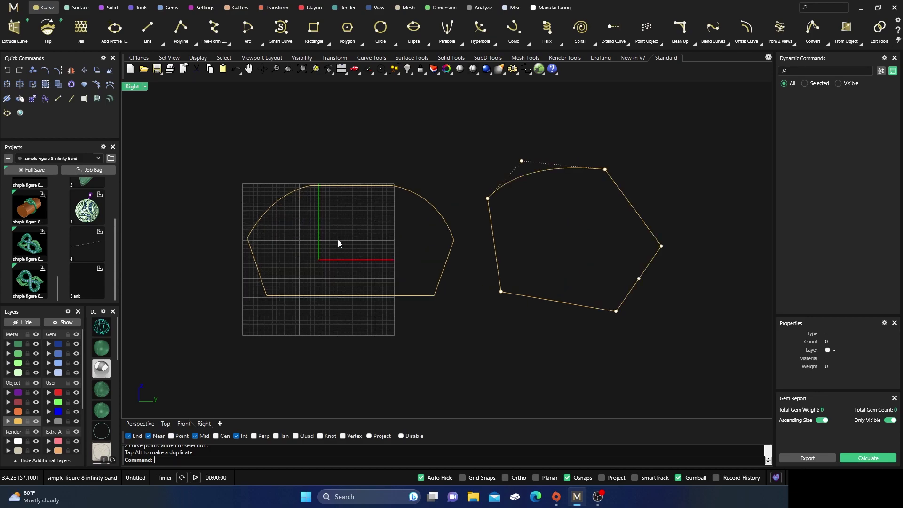
scroll(337, 239, "down", 1)
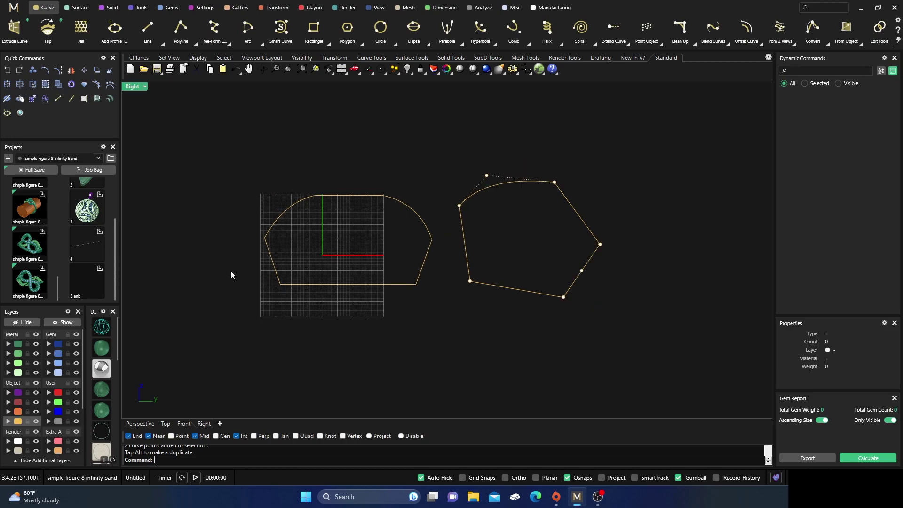
scroll(372, 207, "down", 1)
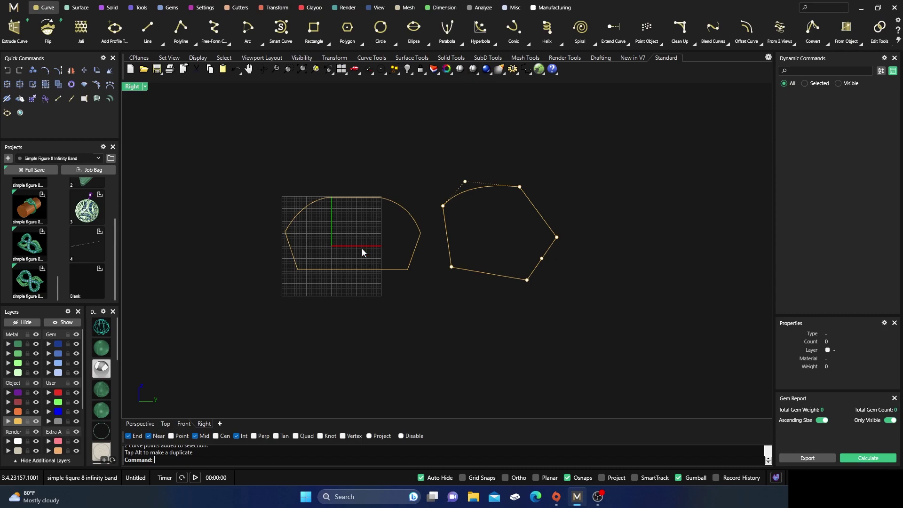
left_click_drag(259, 324, 624, 137)
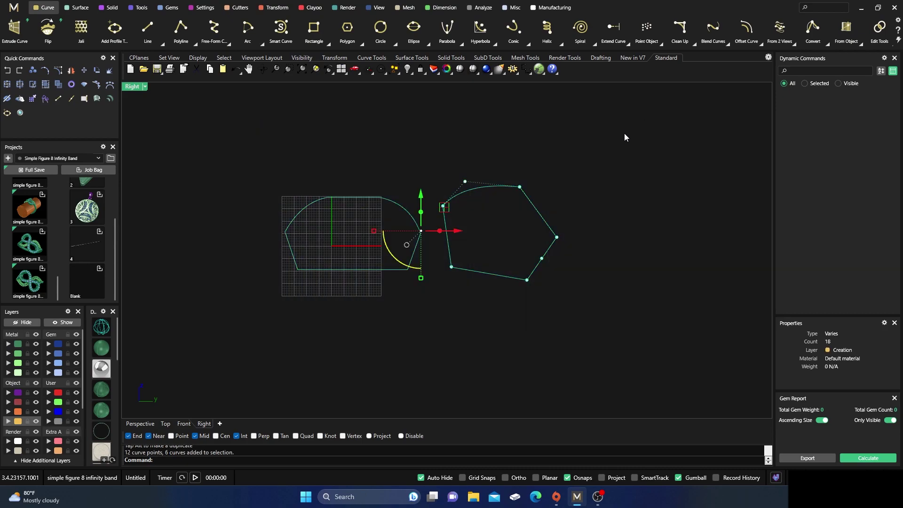
scroll(526, 325, "up", 2)
scroll(526, 326, "down", 2)
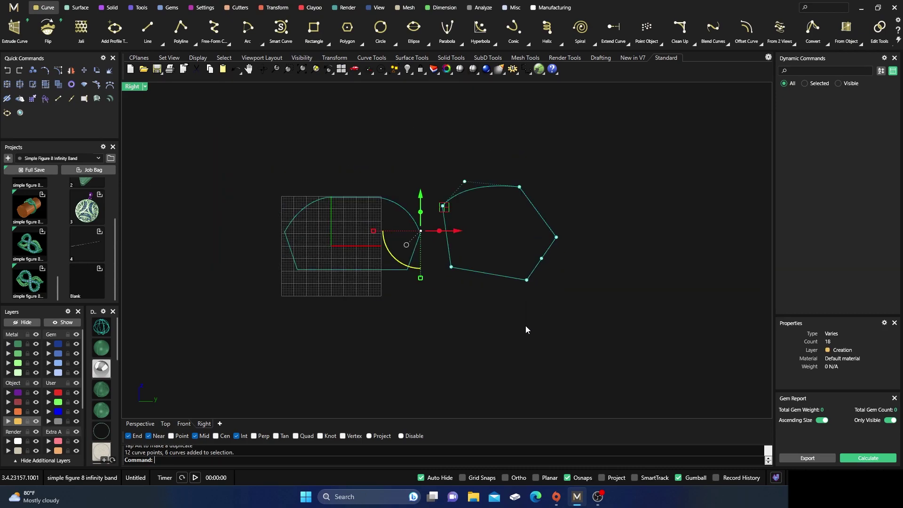